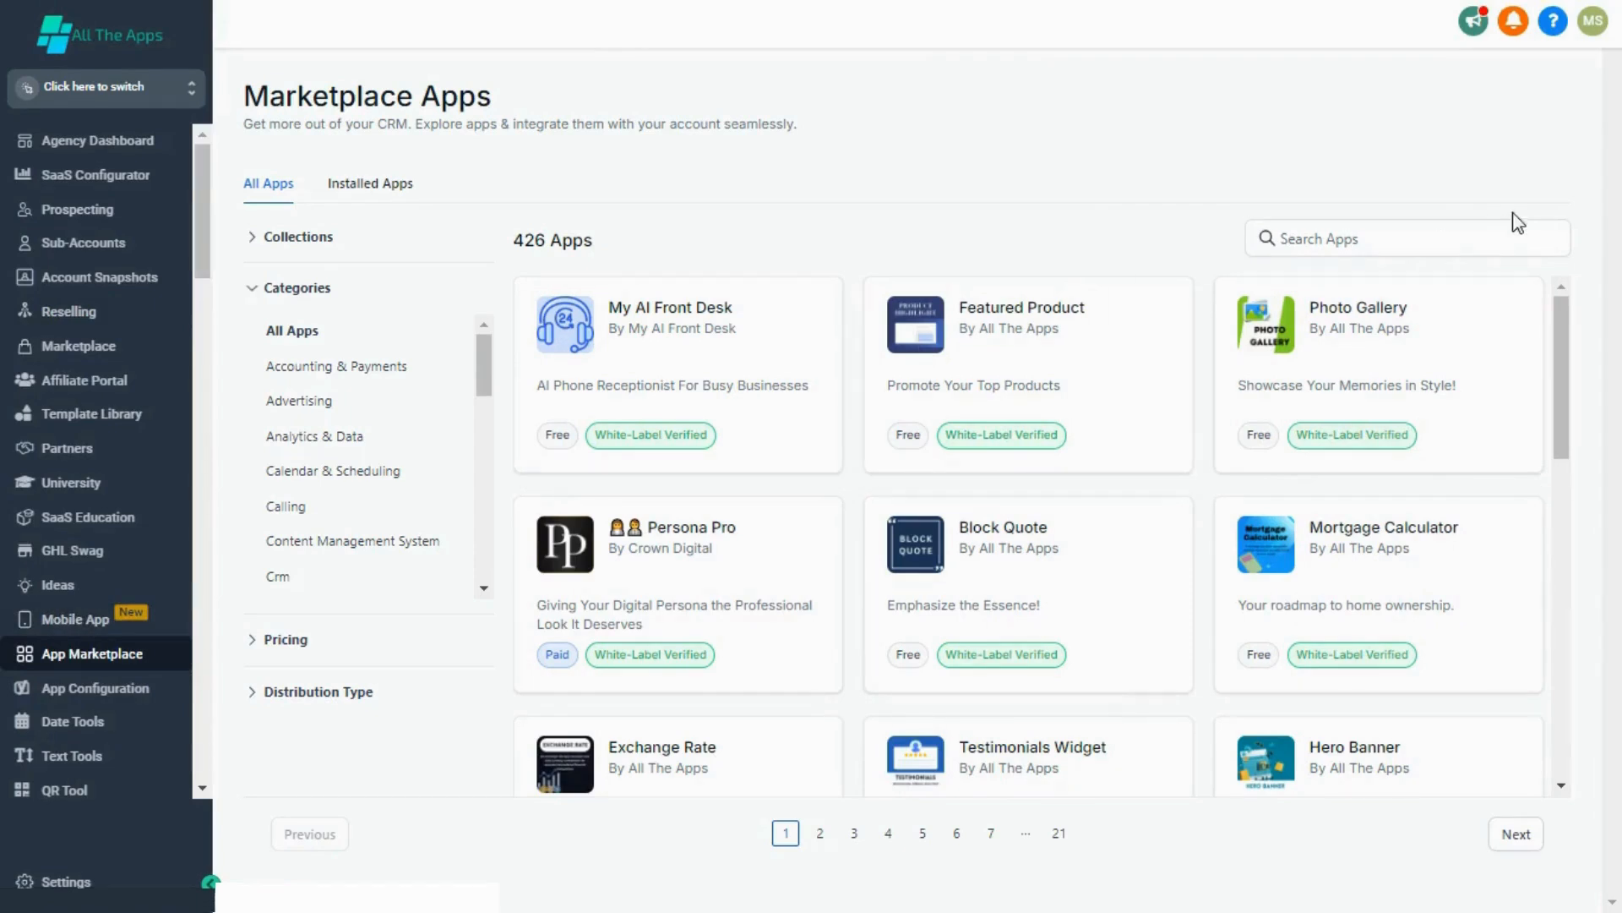
# Step: Search the marketplace apps for "clockif" and open the Clockify app's page
pyautogui.click(1454, 227)
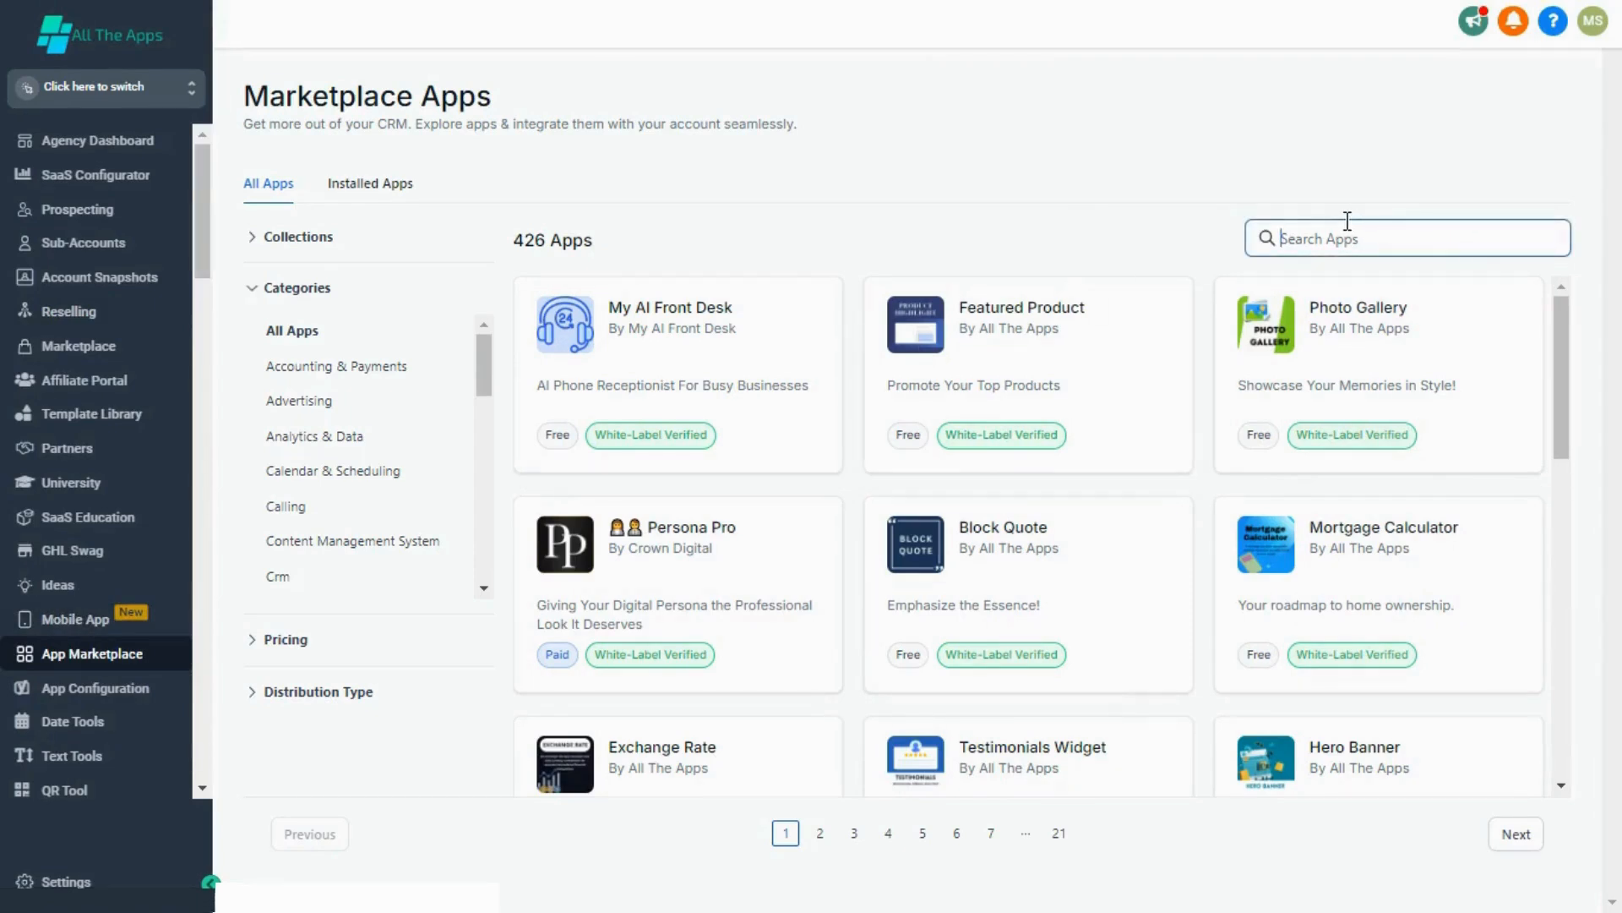
pyautogui.write('clockif')
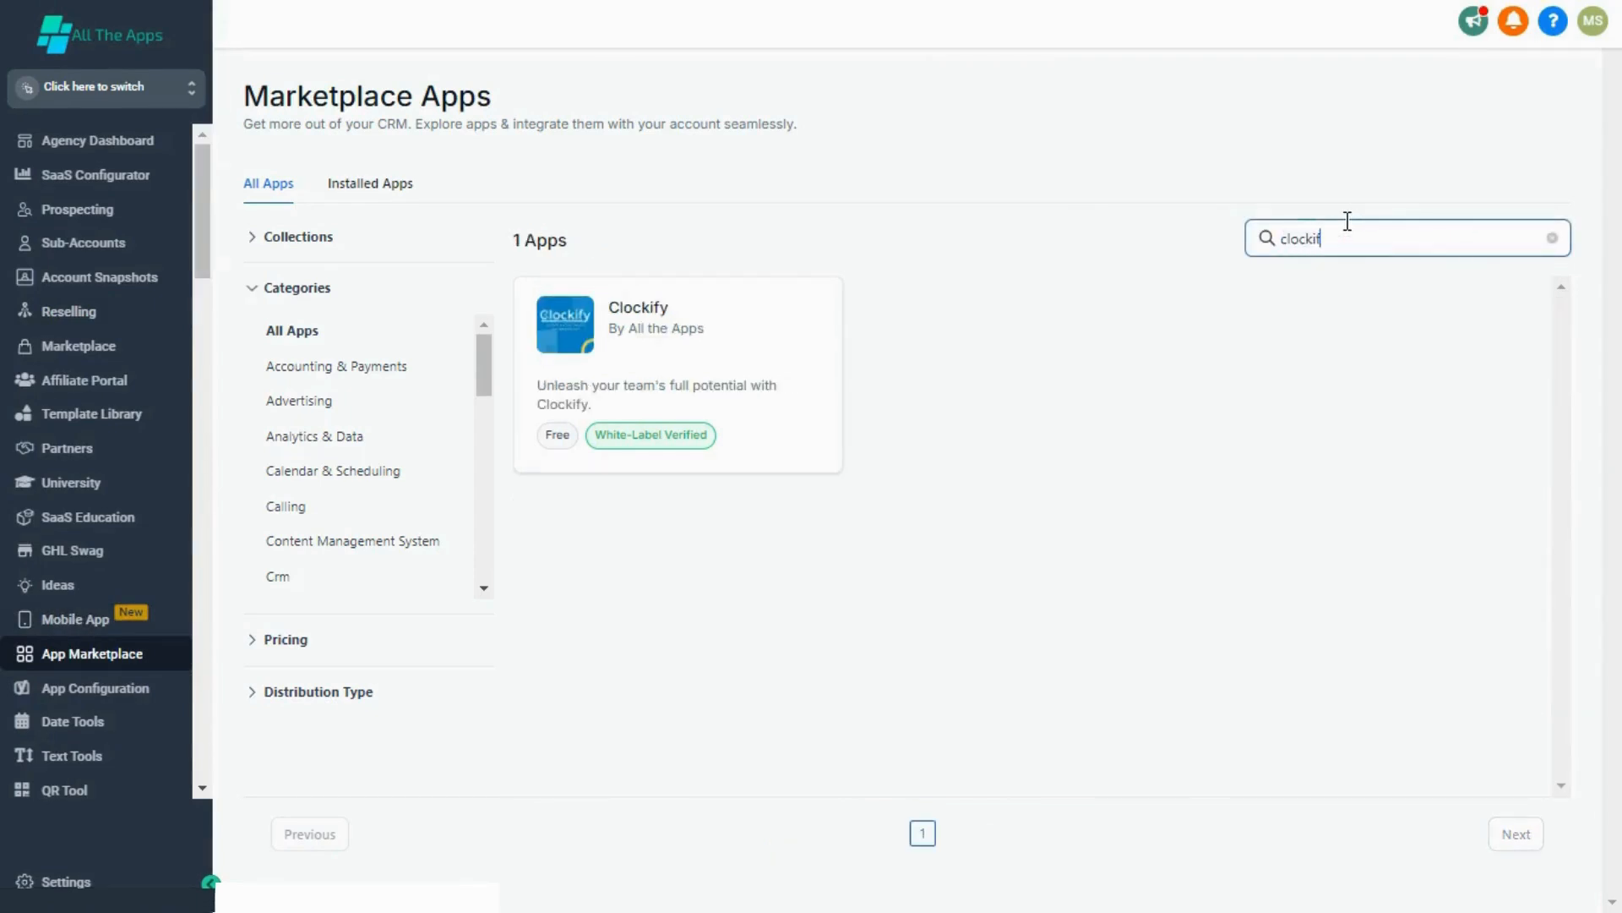
pyautogui.click(775, 364)
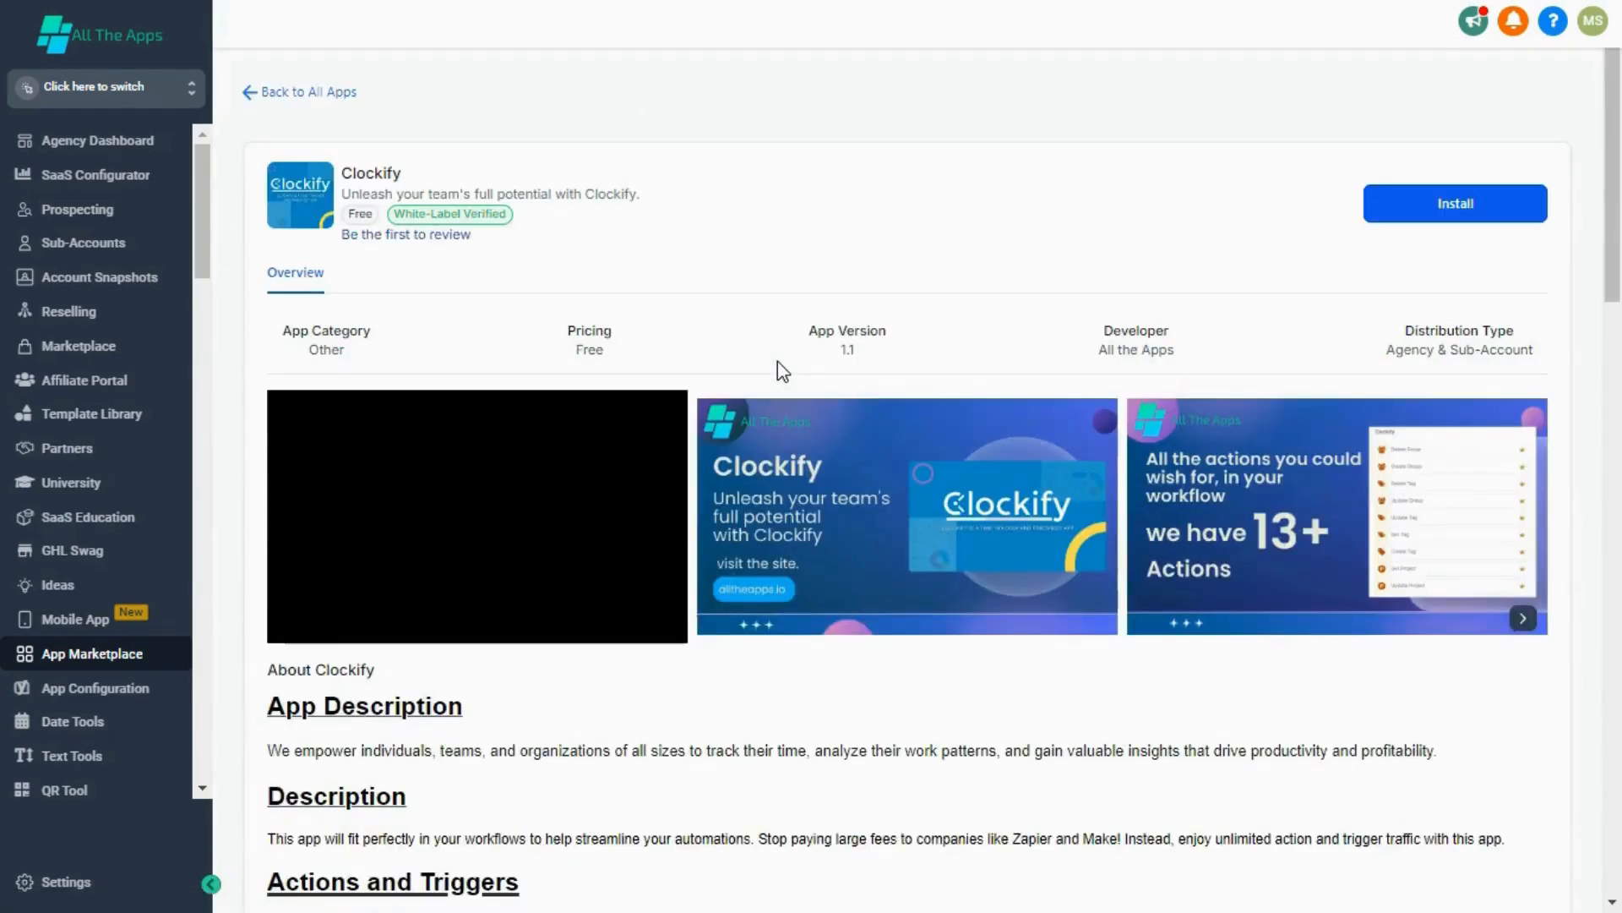
# Step: Install the Clockify app in the test1 sub-account, allowing the permissions it requests
pyautogui.click(1369, 208)
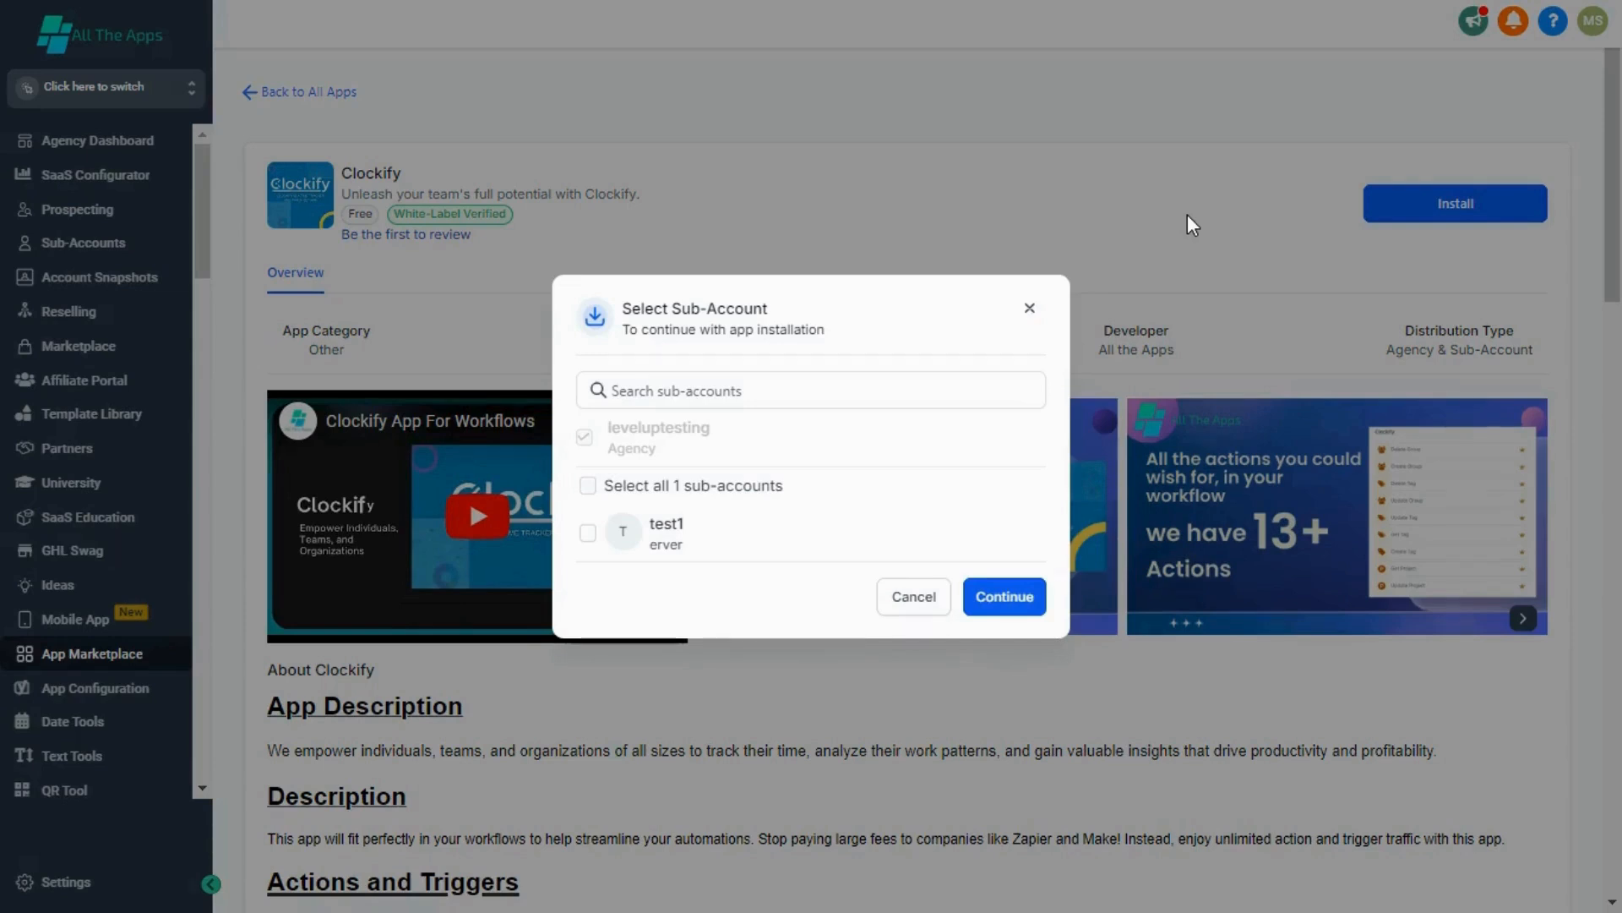
pyautogui.click(734, 534)
pyautogui.click(988, 591)
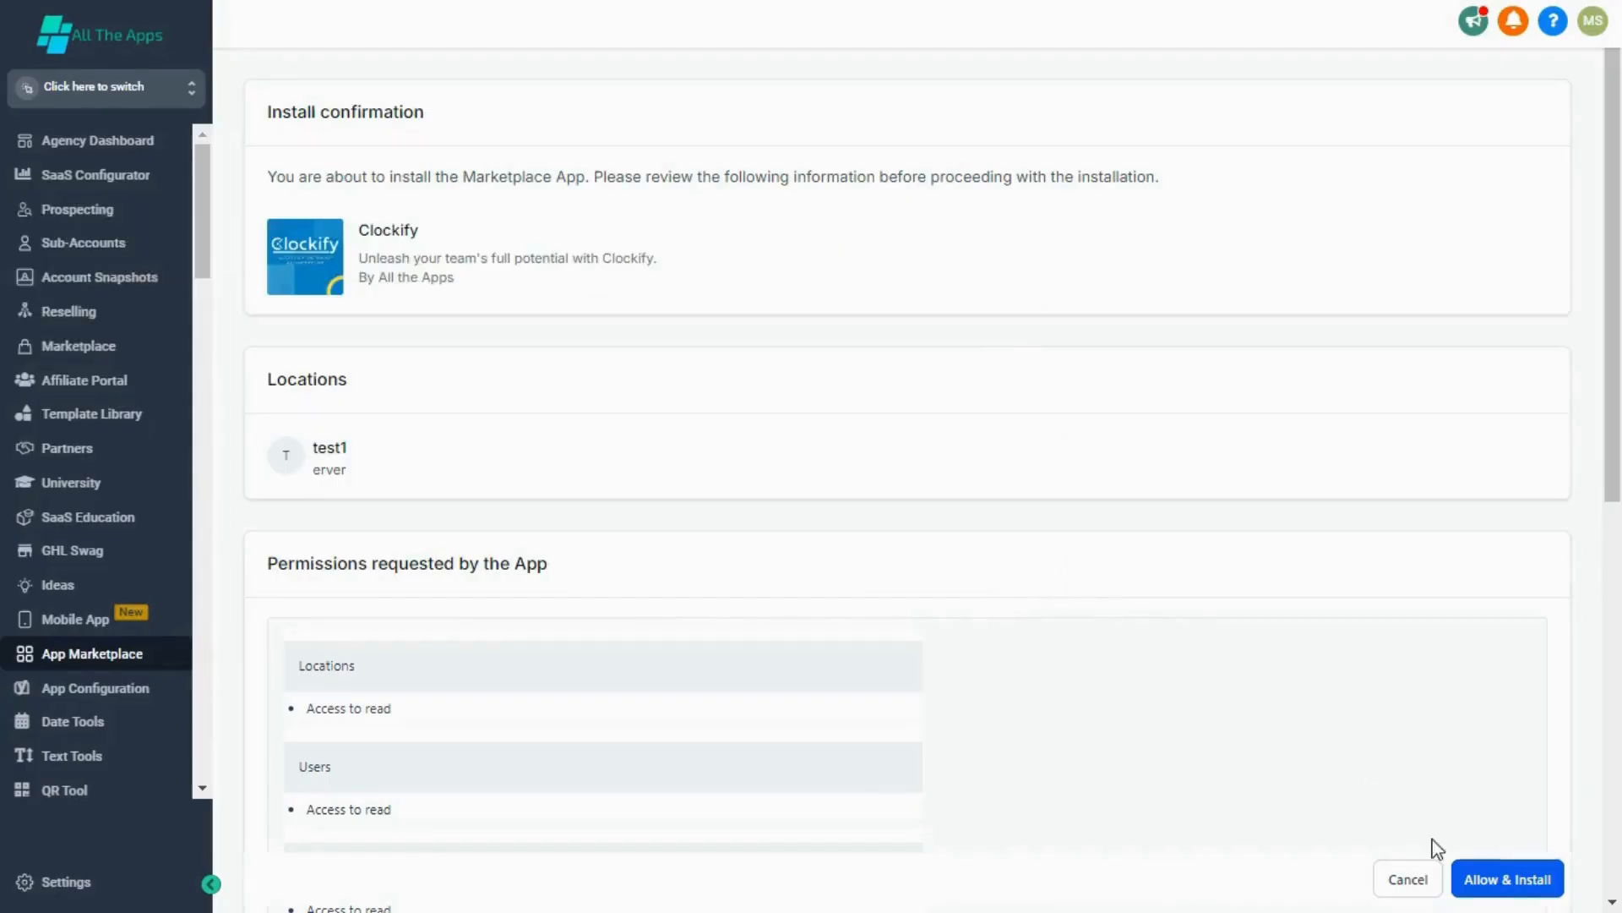
pyautogui.click(1505, 880)
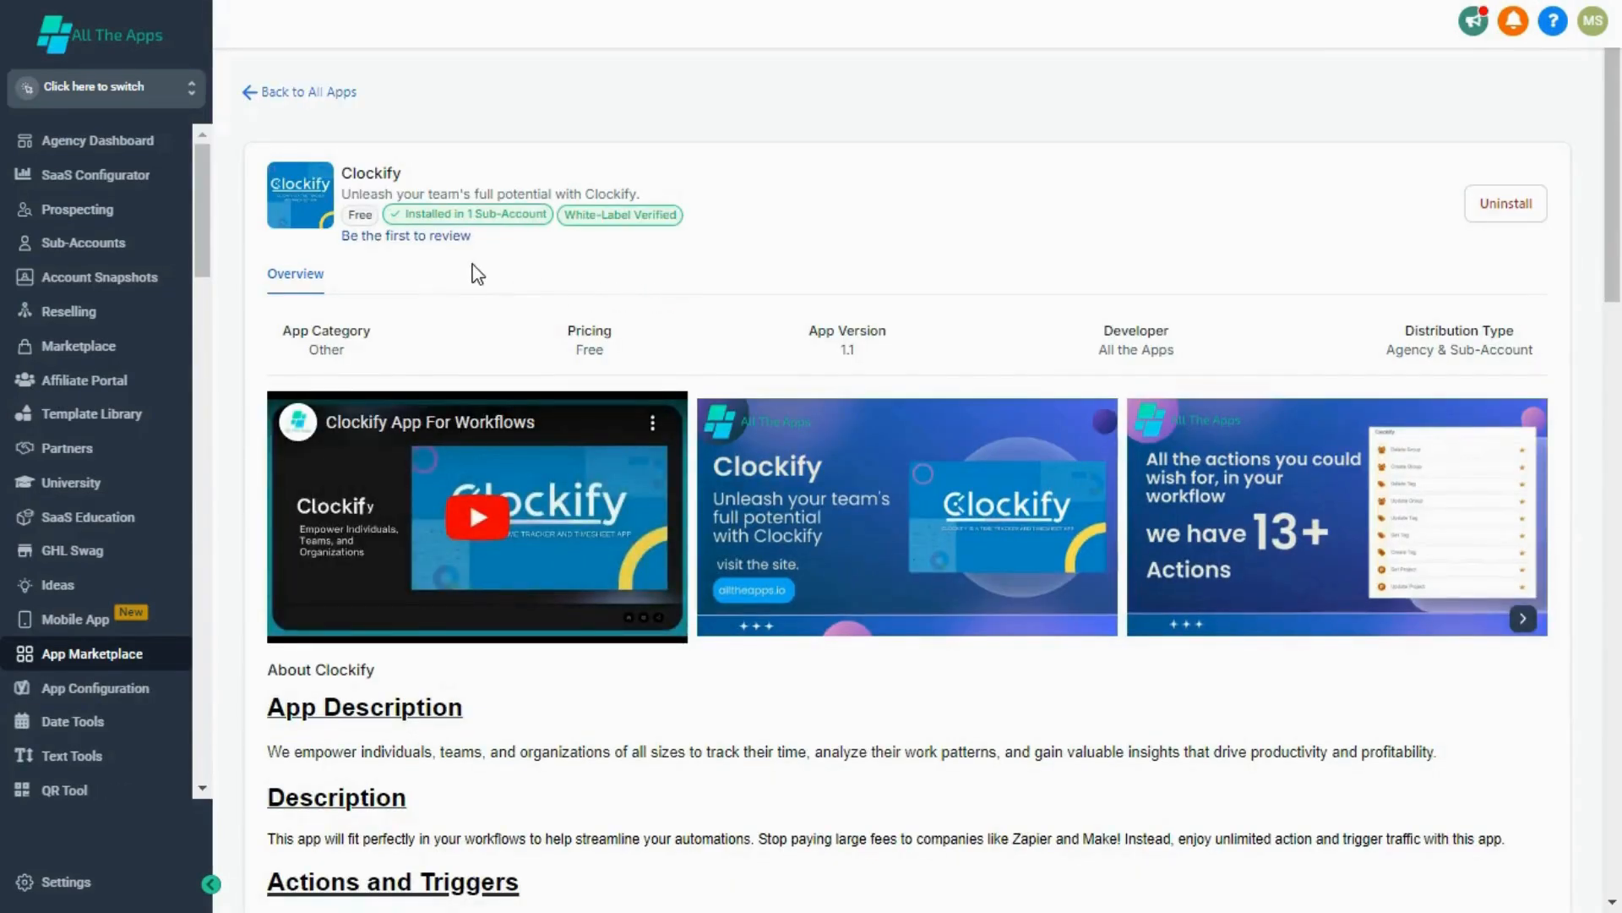
# Step: Switch to the test1 sub-account and submit the API key in the installed Clockify app's configuration
pyautogui.click(106, 87)
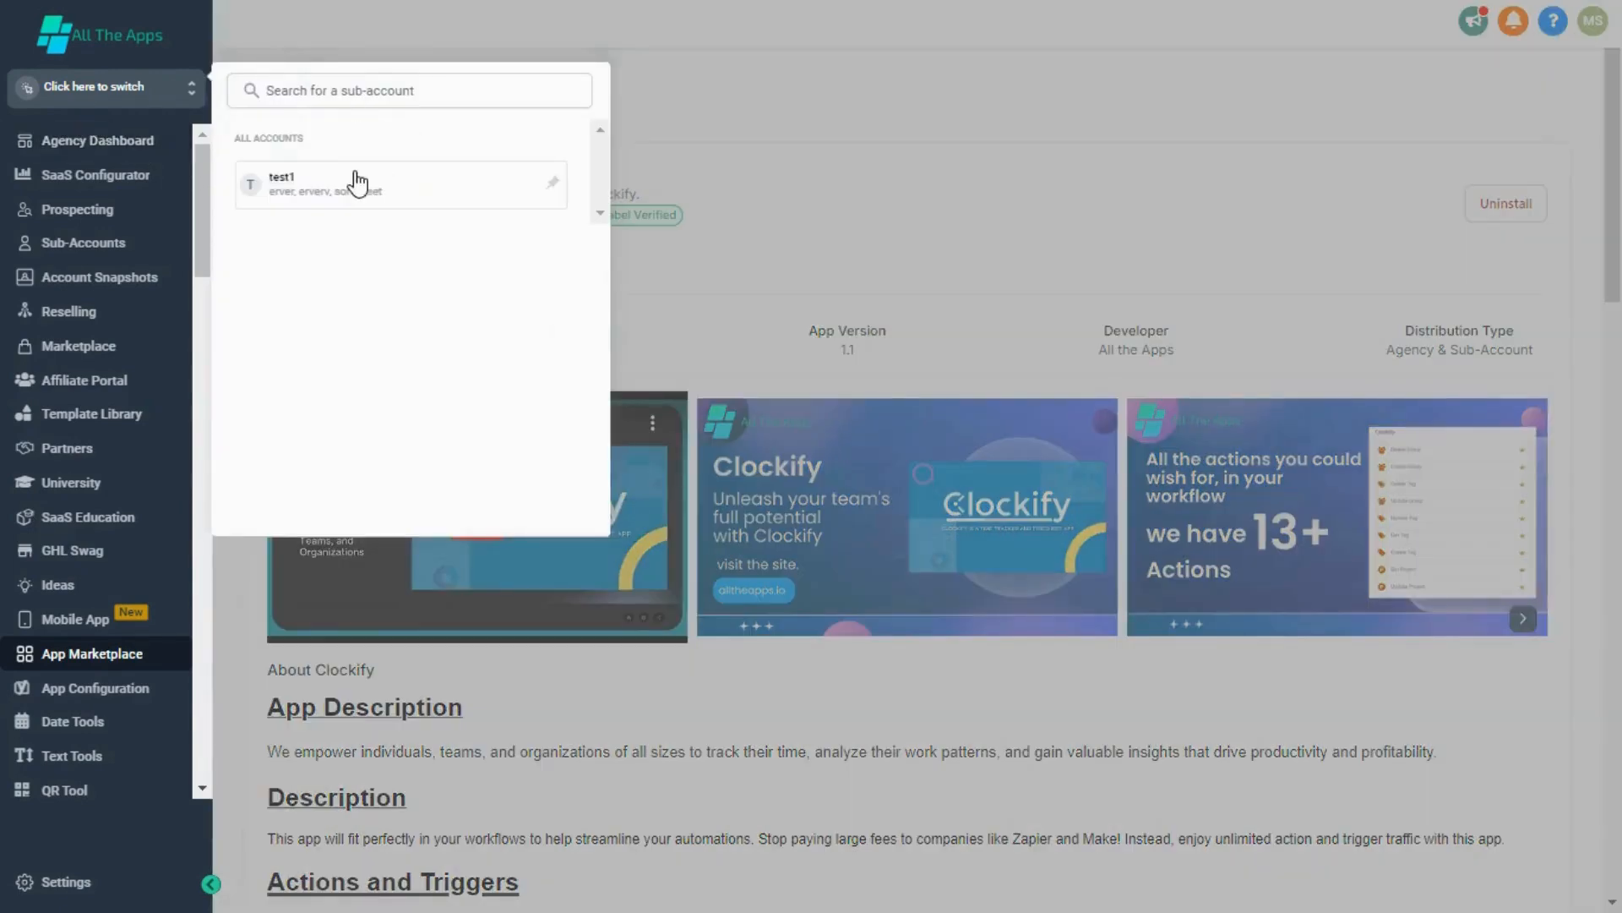
pyautogui.click(359, 182)
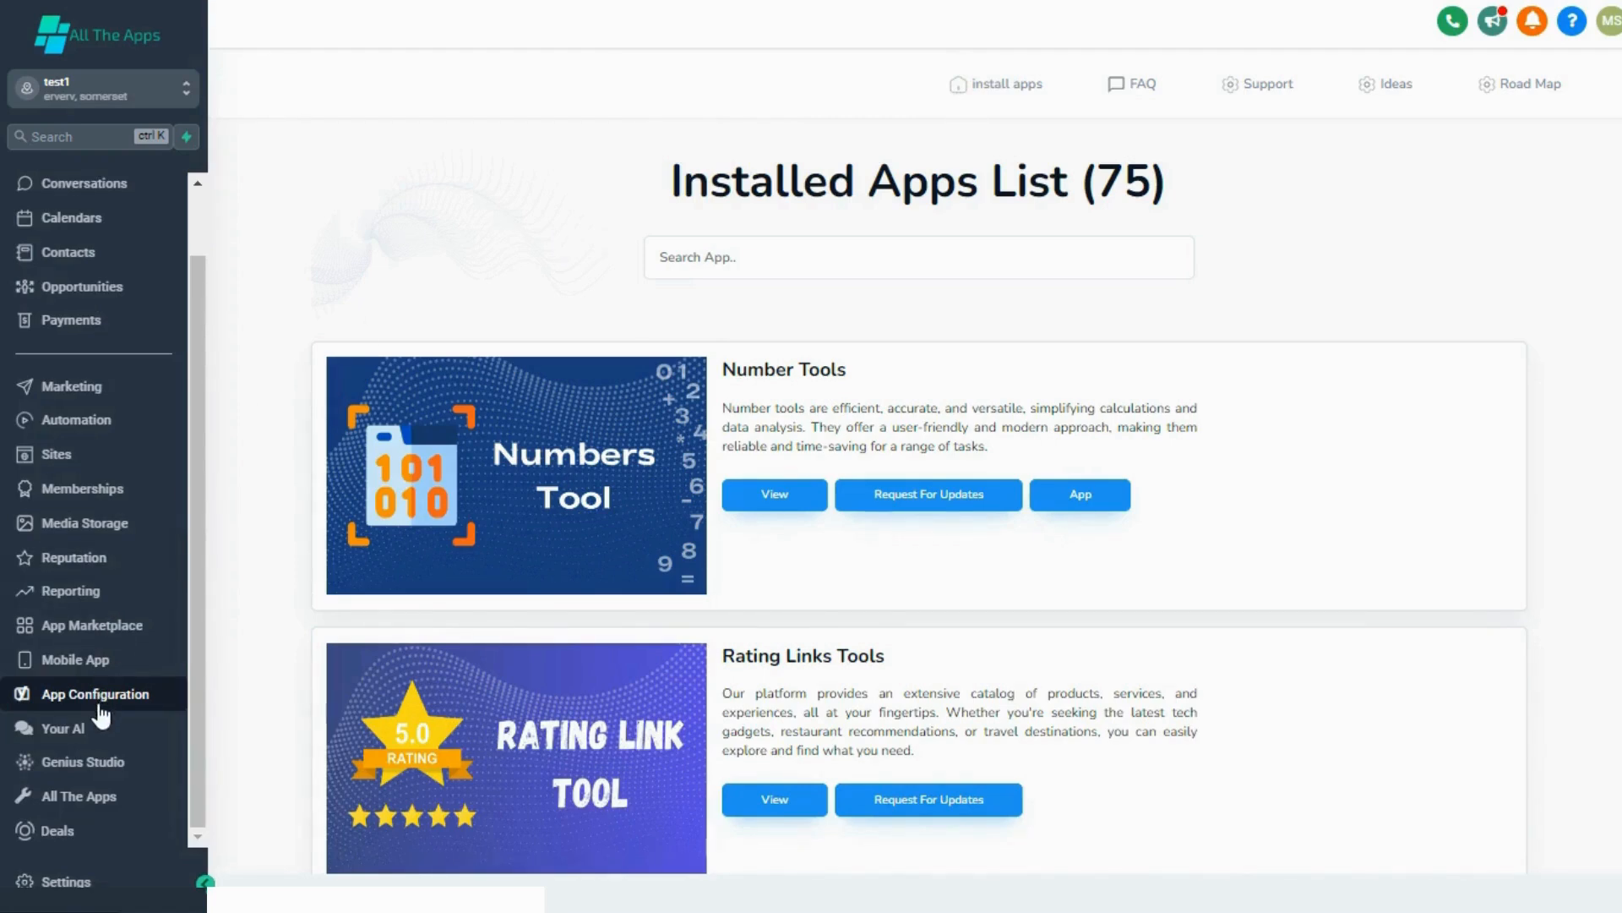
pyautogui.click(807, 239)
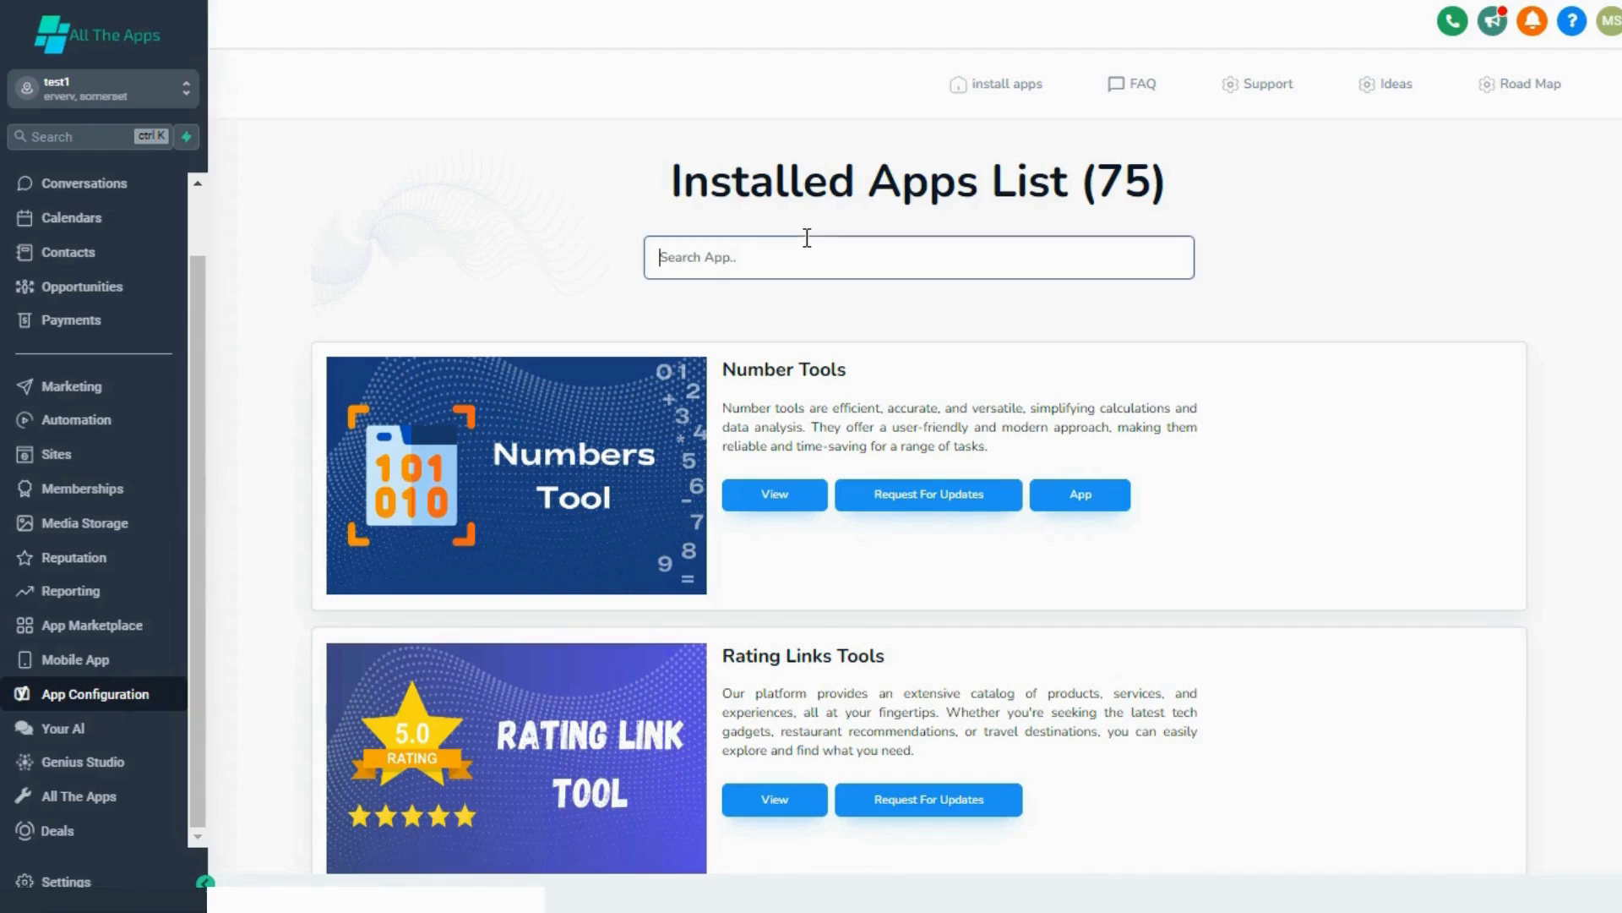
pyautogui.write('cl')
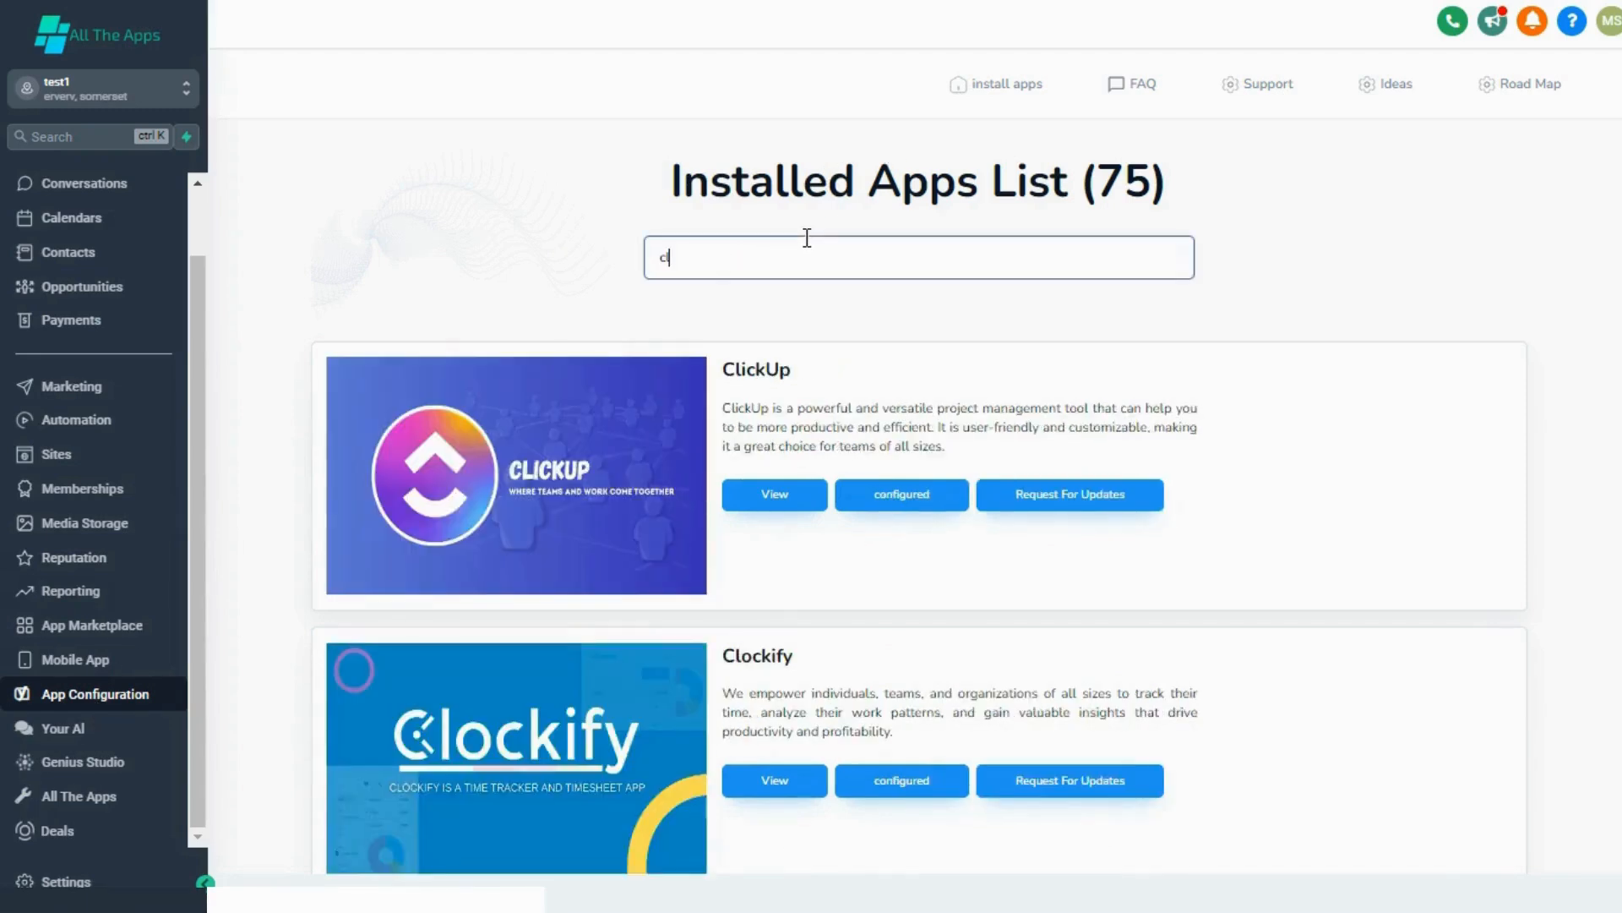
pyautogui.click(901, 779)
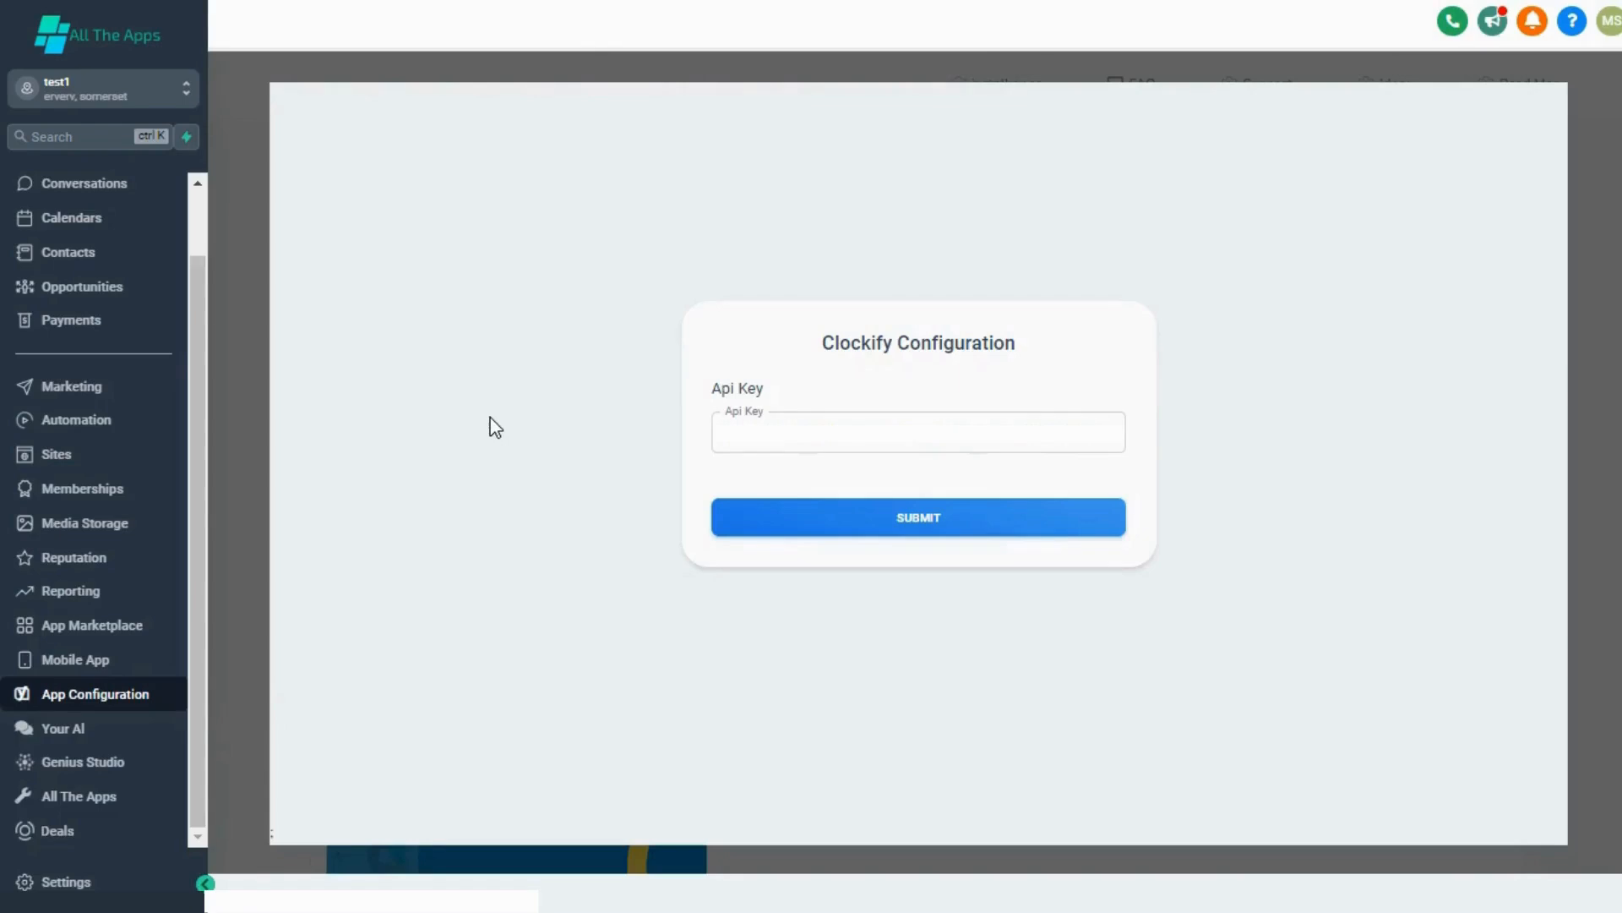
pyautogui.click(804, 536)
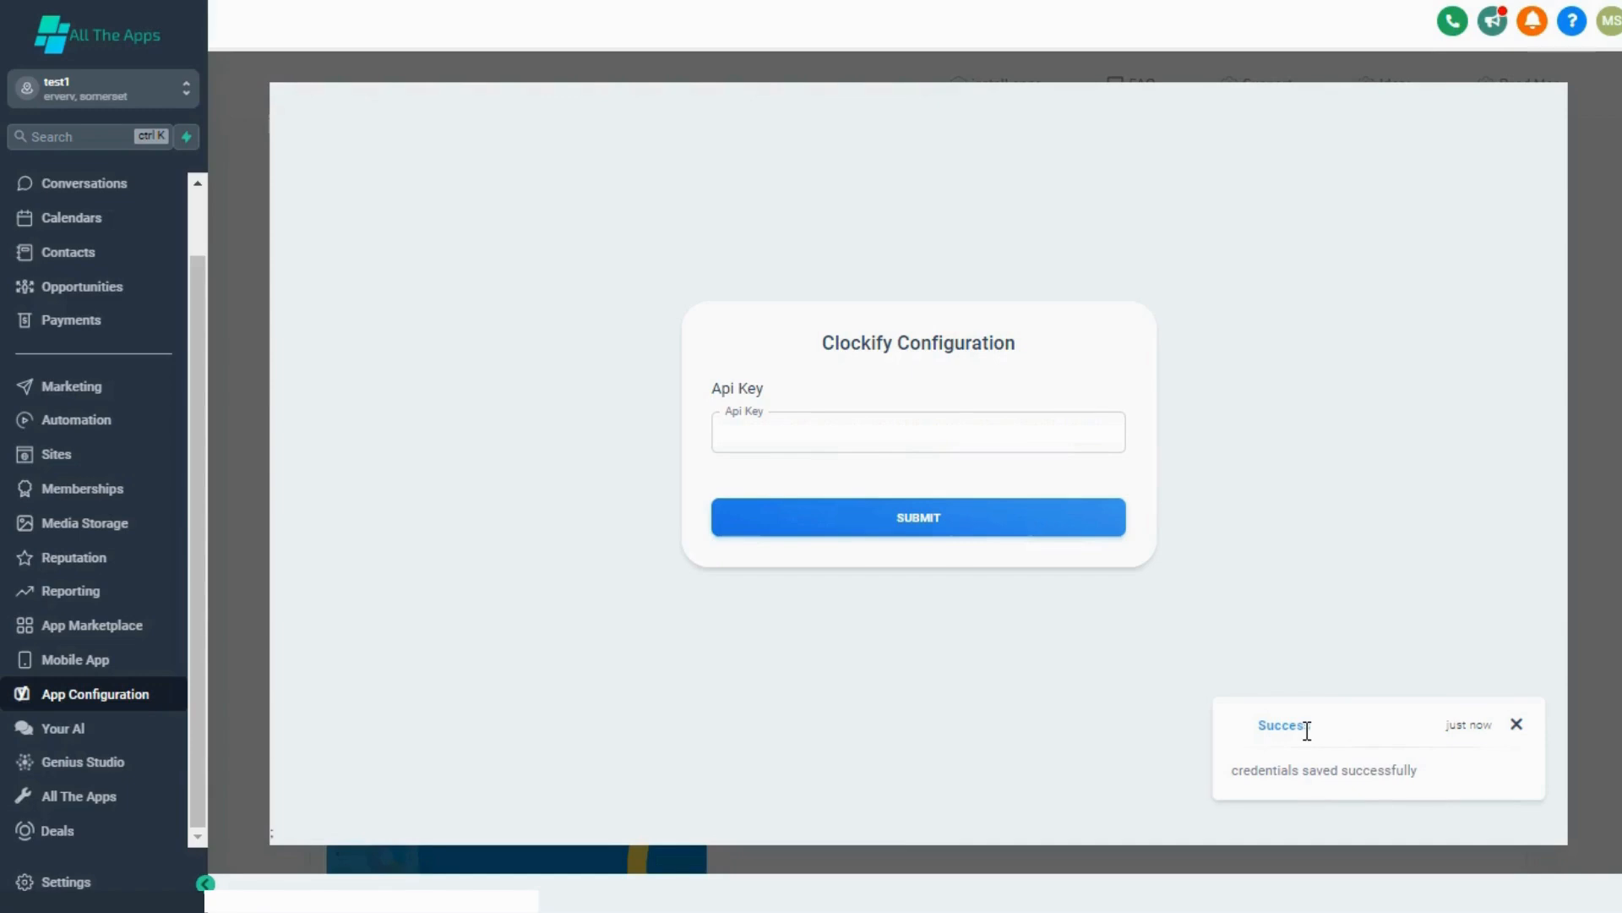
# Step: Create a new automation workflow from scratch
pyautogui.click(79, 424)
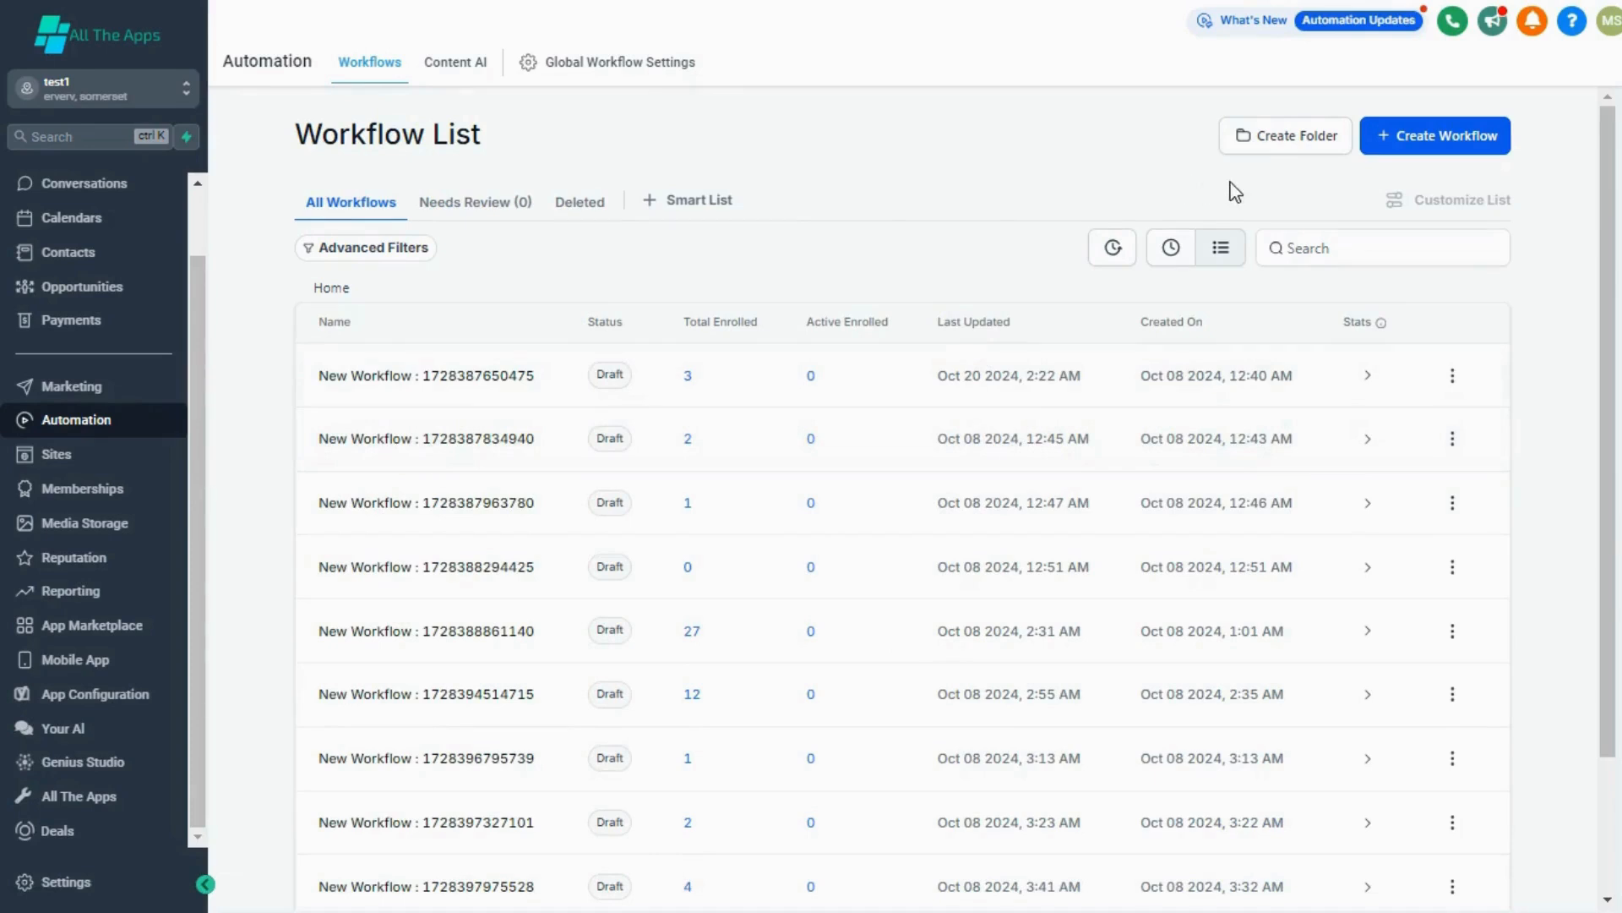
pyautogui.click(1442, 142)
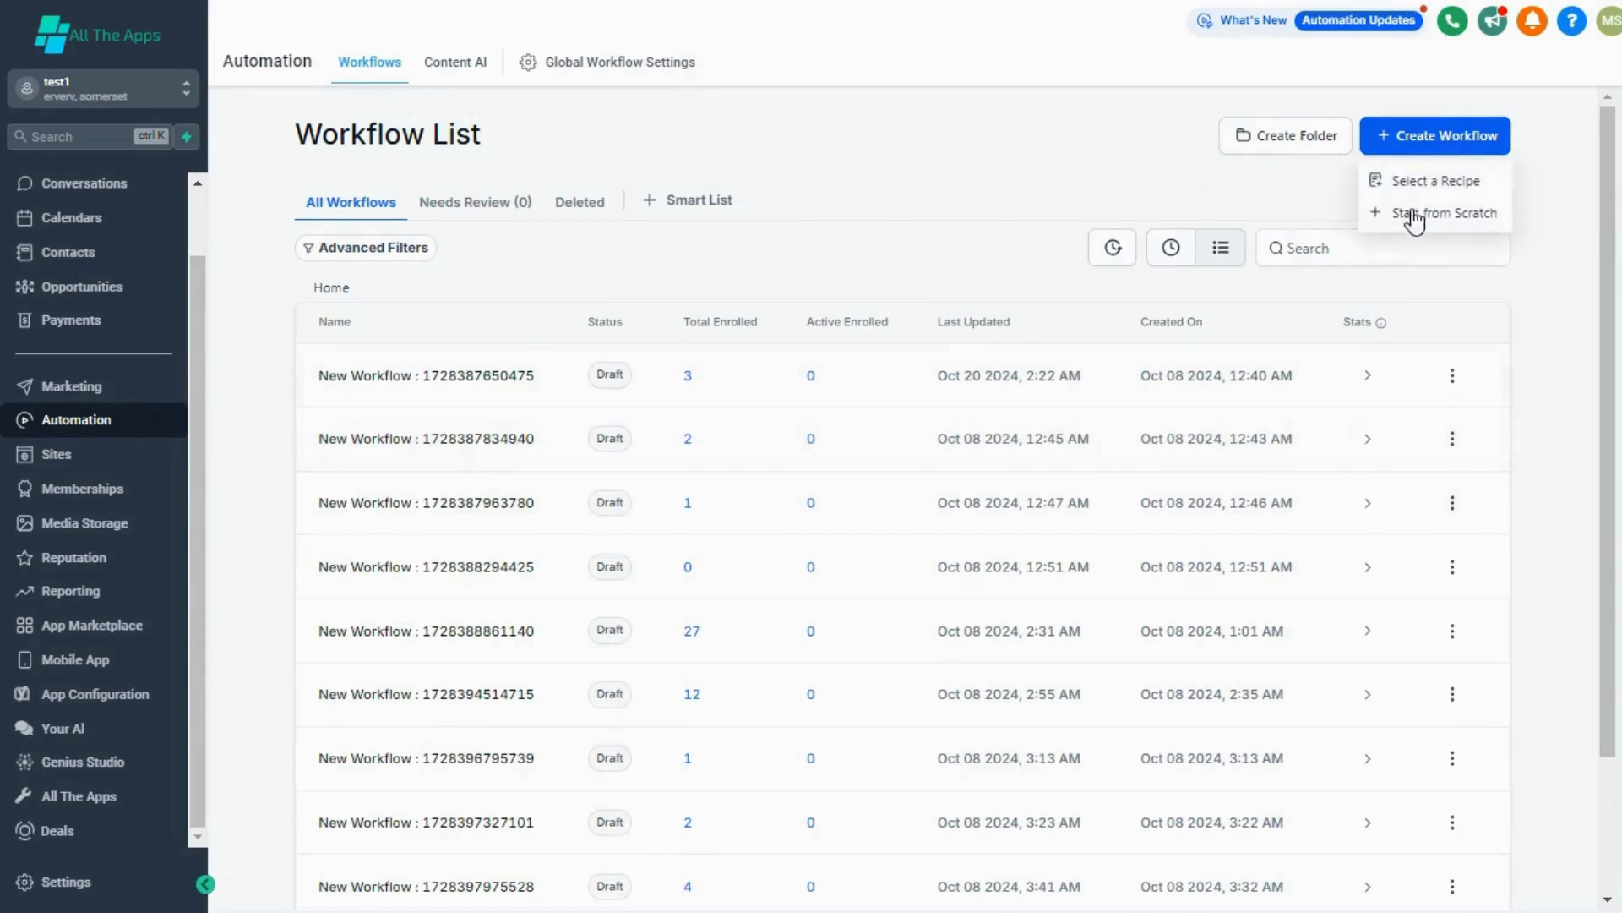
pyautogui.click(1412, 226)
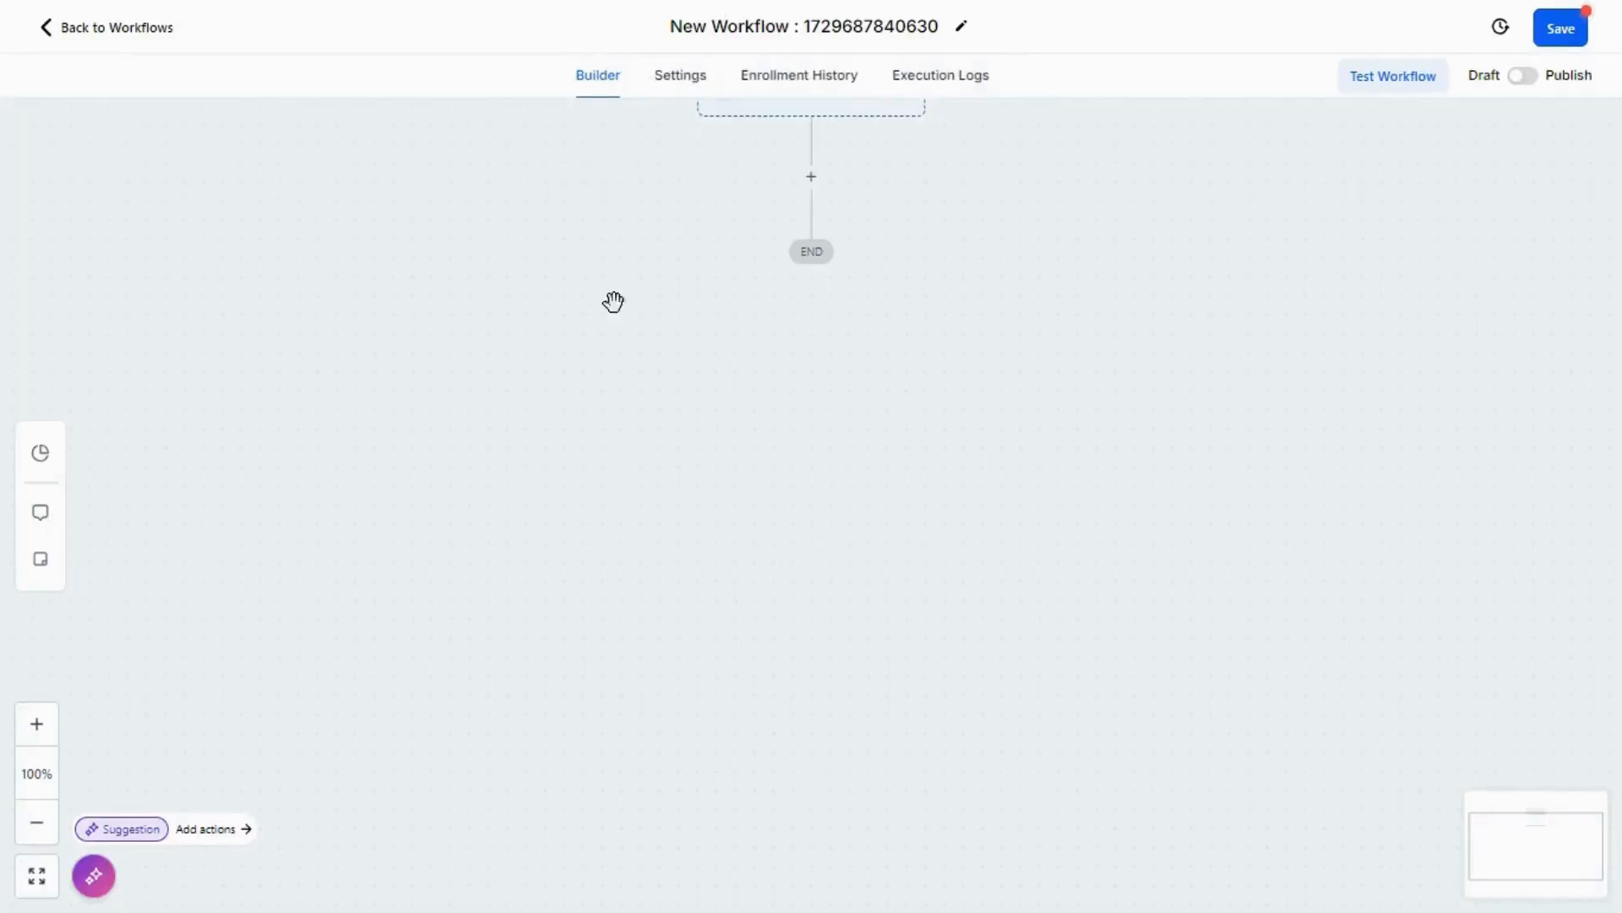
# Step: Find the Clockify actions for the empty workflow's first step and choose Create Task
pyautogui.click(814, 180)
pyautogui.hotkey('ctrl', 'f')
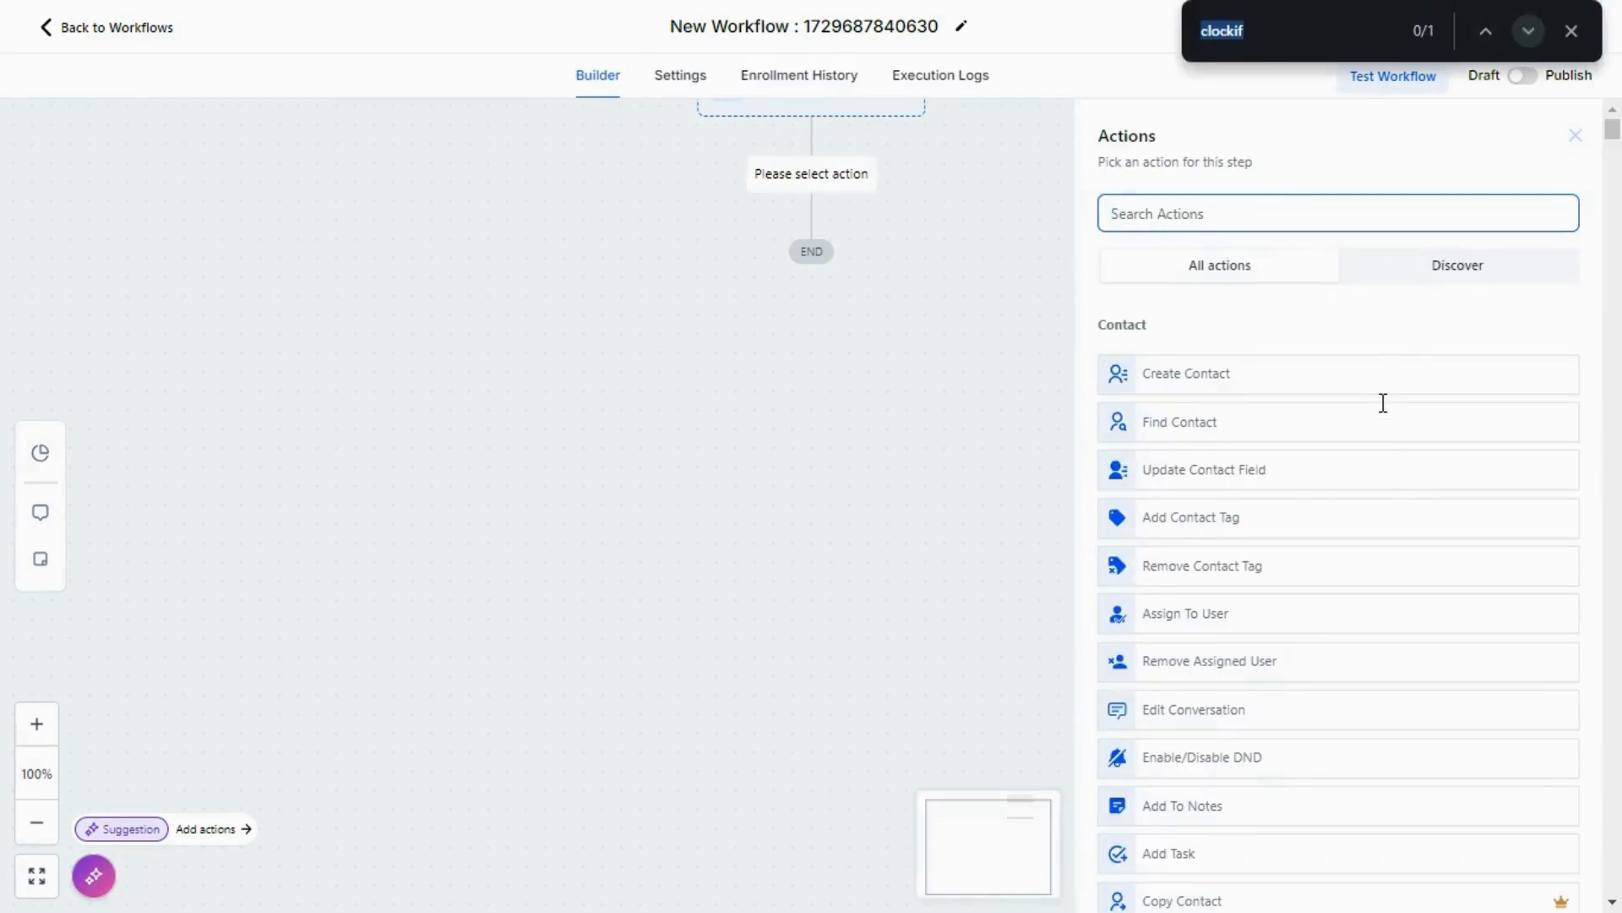
pyautogui.press('Return')
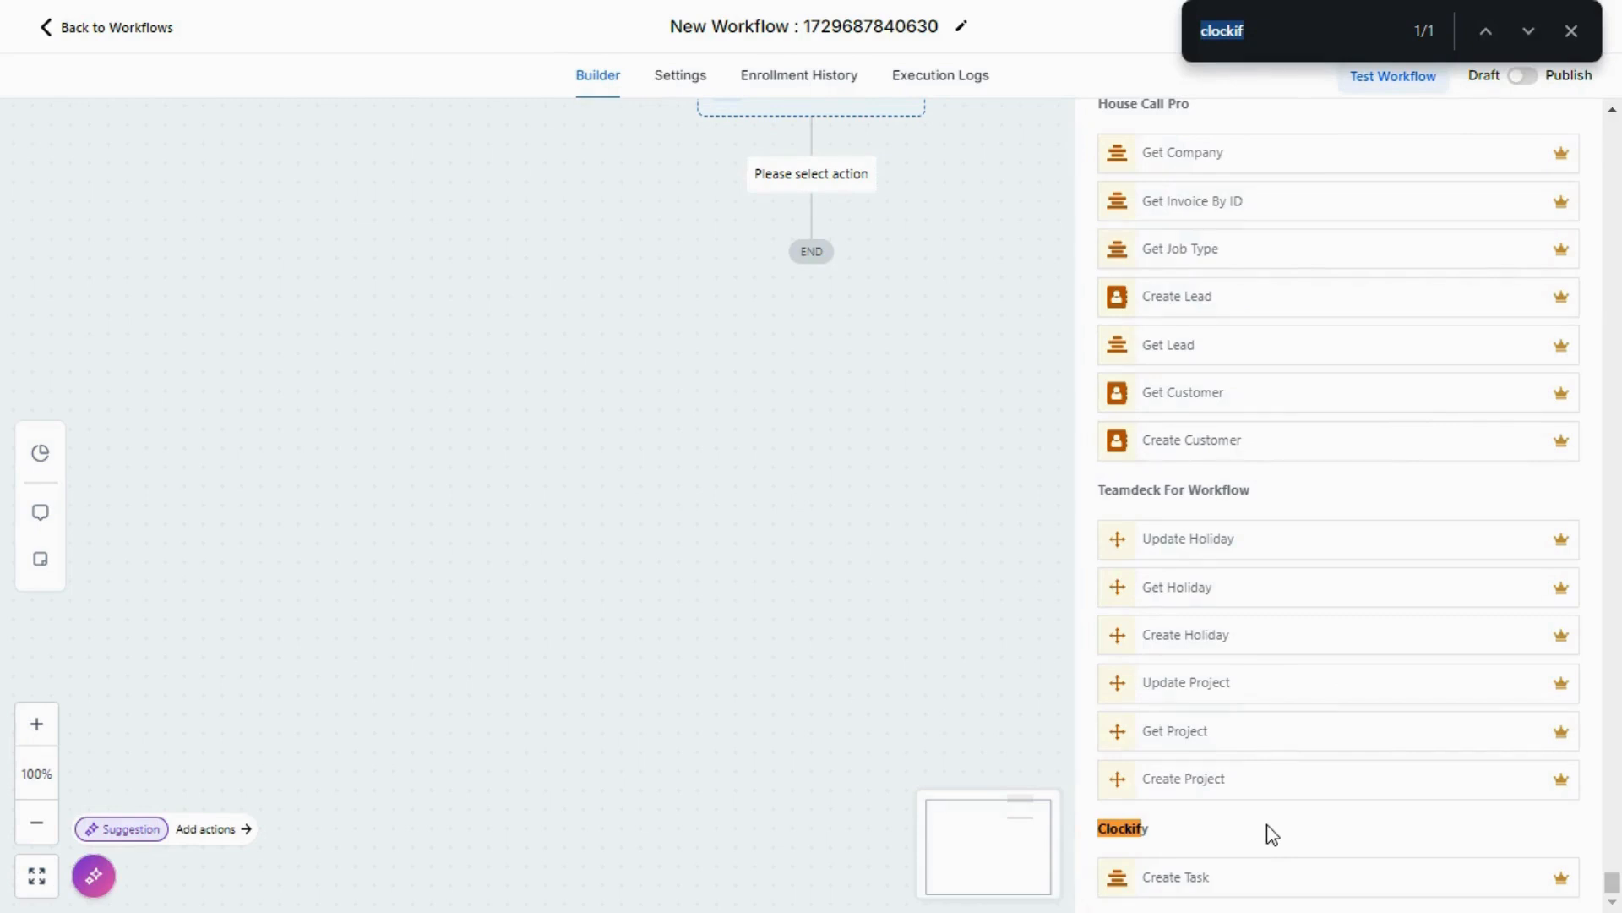
pyautogui.click(1222, 879)
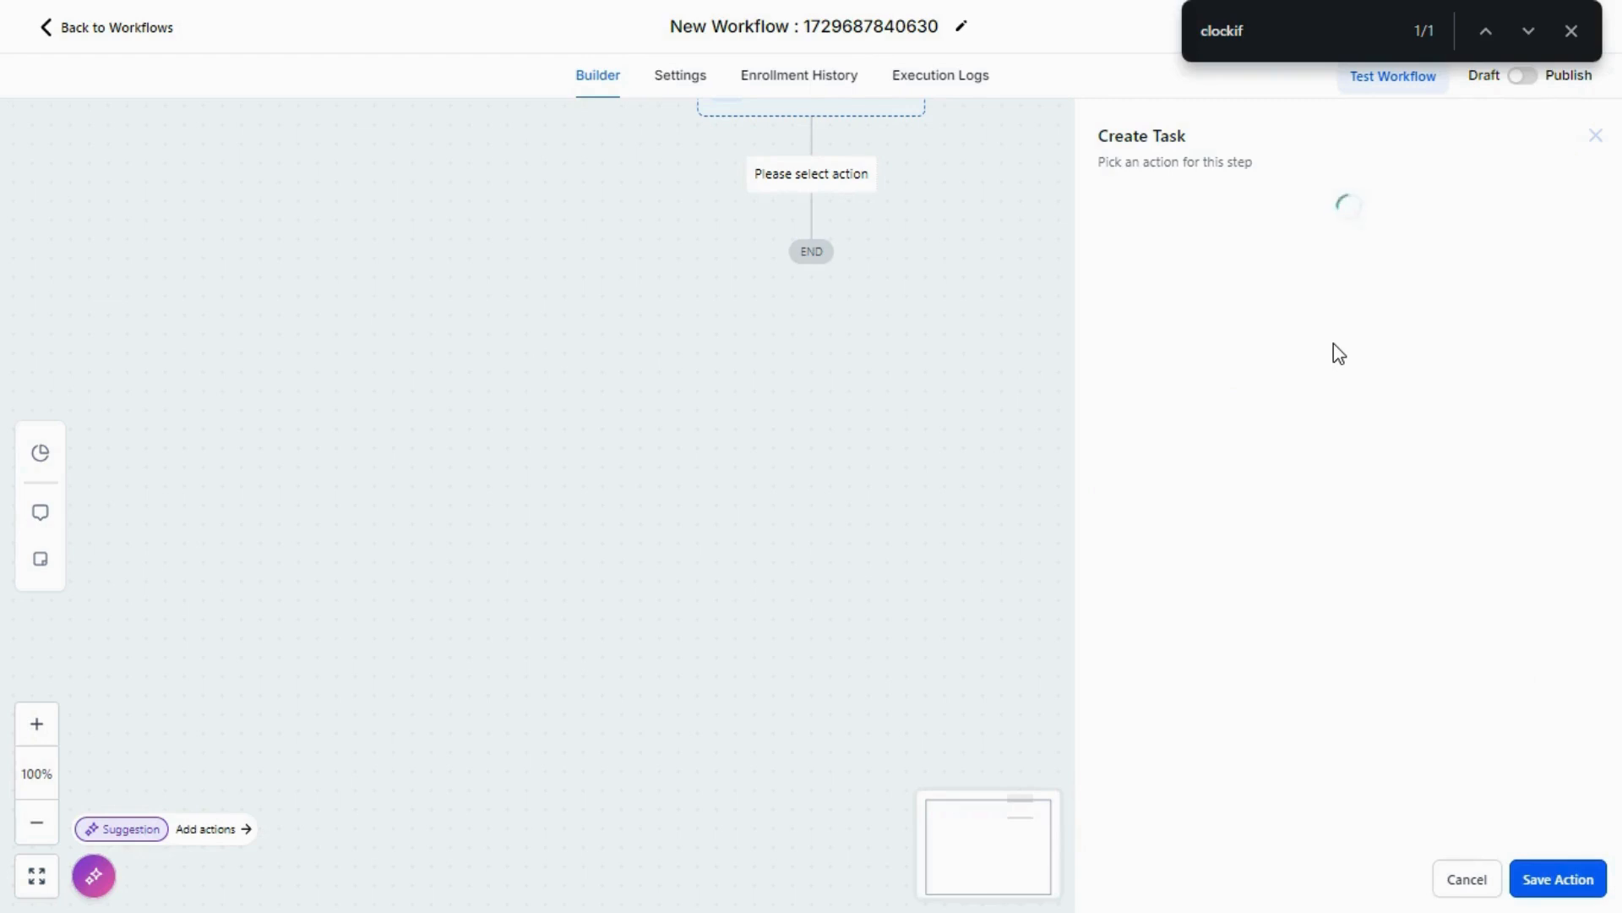
pyautogui.click(1570, 34)
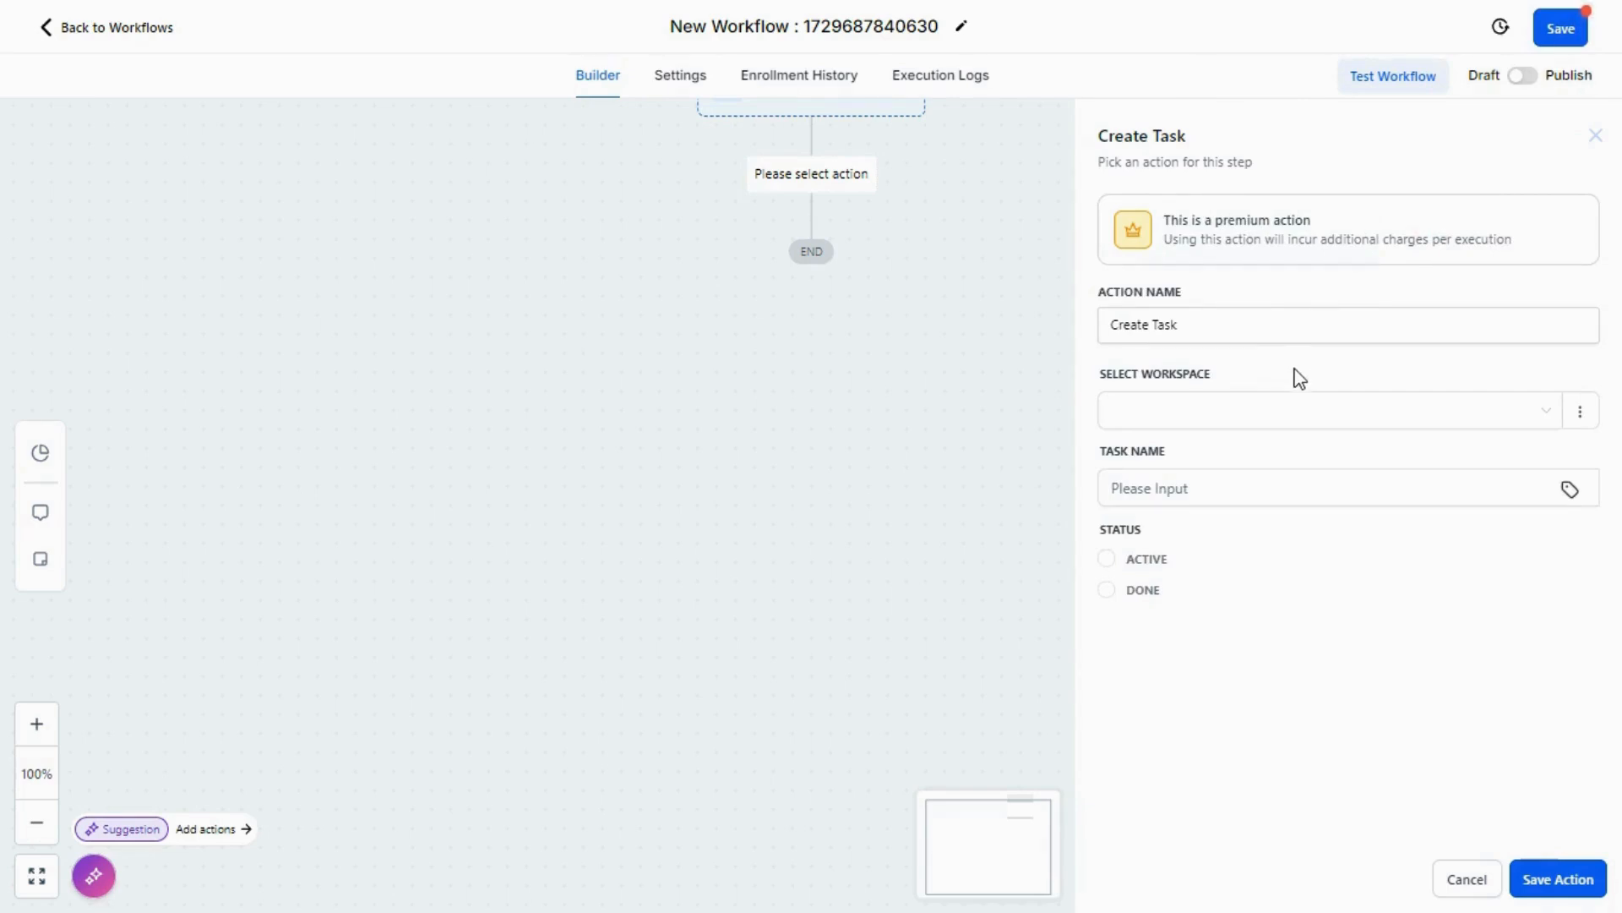
# Step: Configure the Create Task action with the available workspace, task name "new task", status ACTIVE and project LUM, and save the action
pyautogui.click(1194, 420)
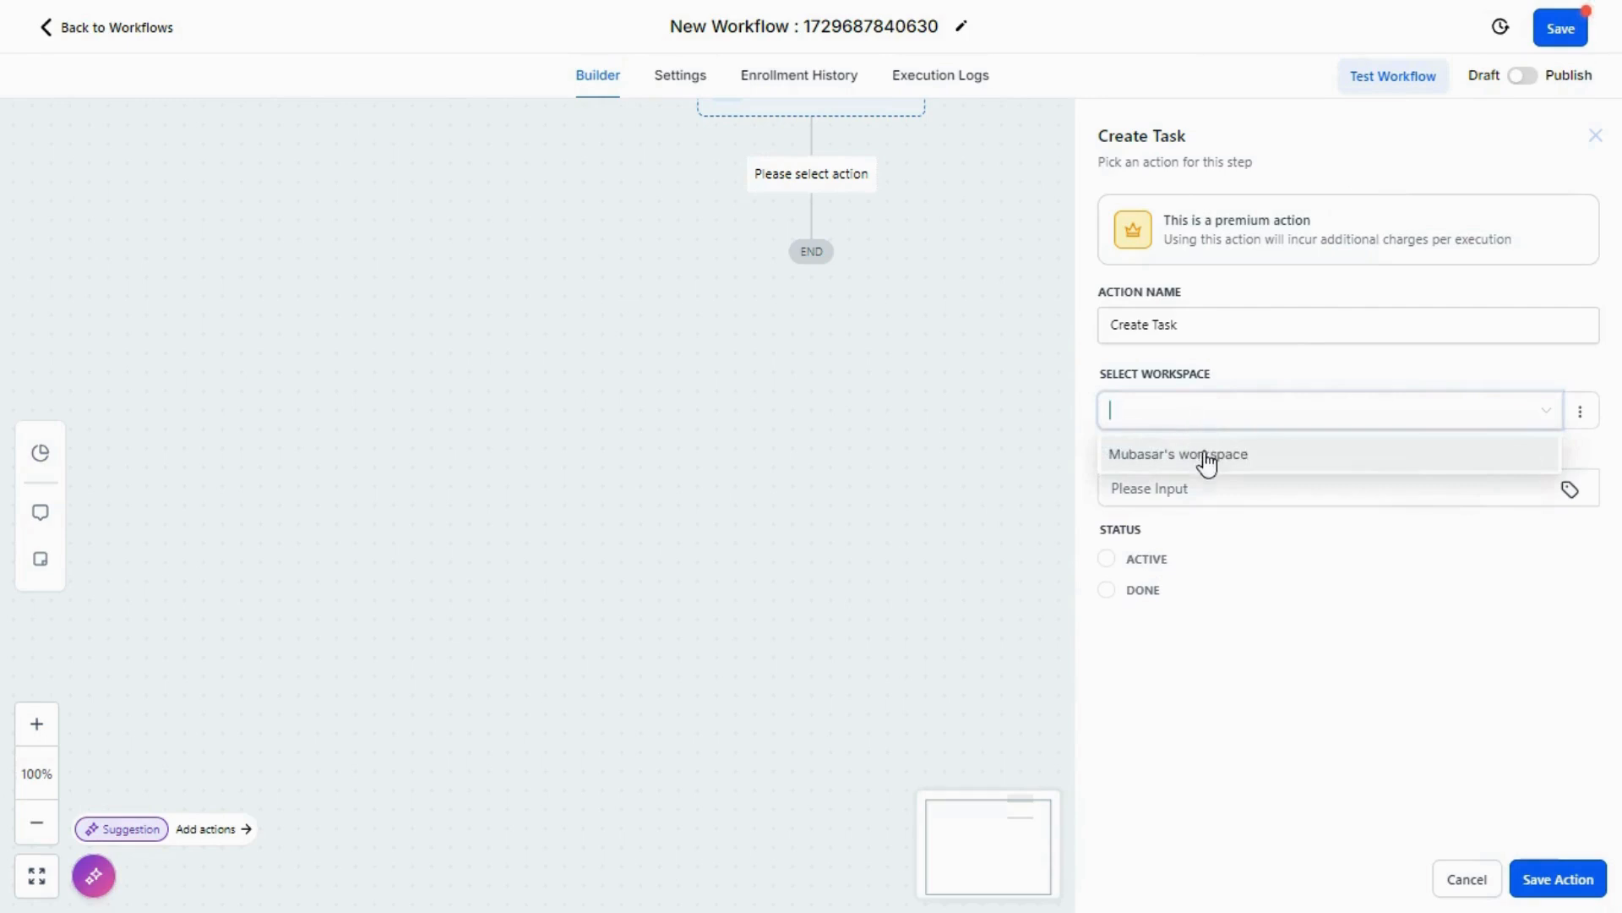
pyautogui.click(1207, 456)
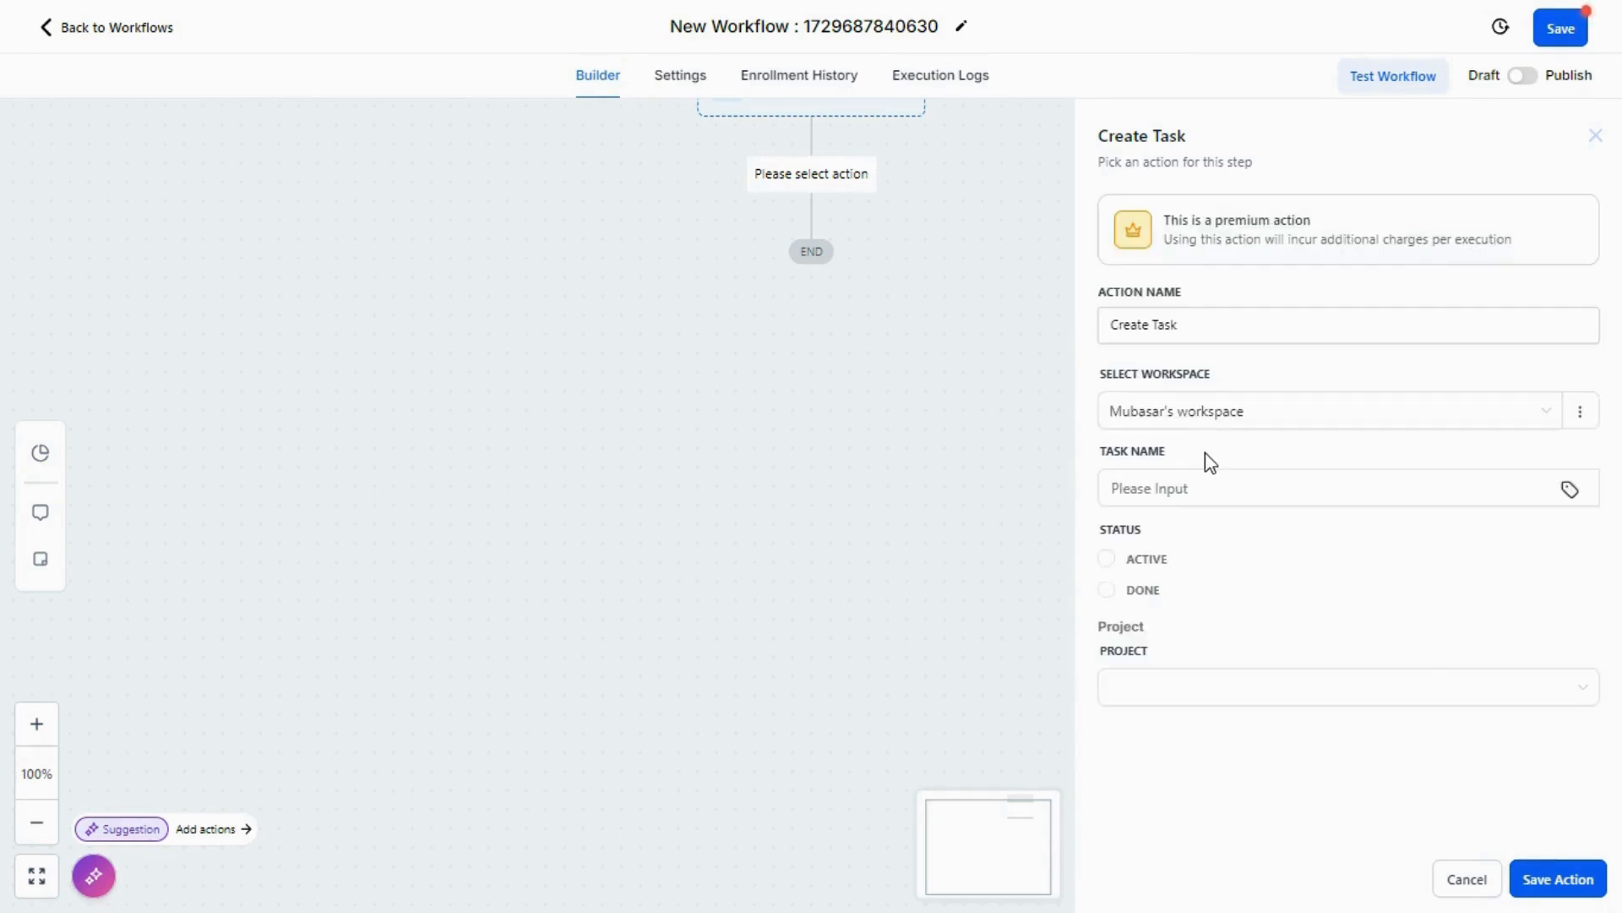
pyautogui.click(1210, 489)
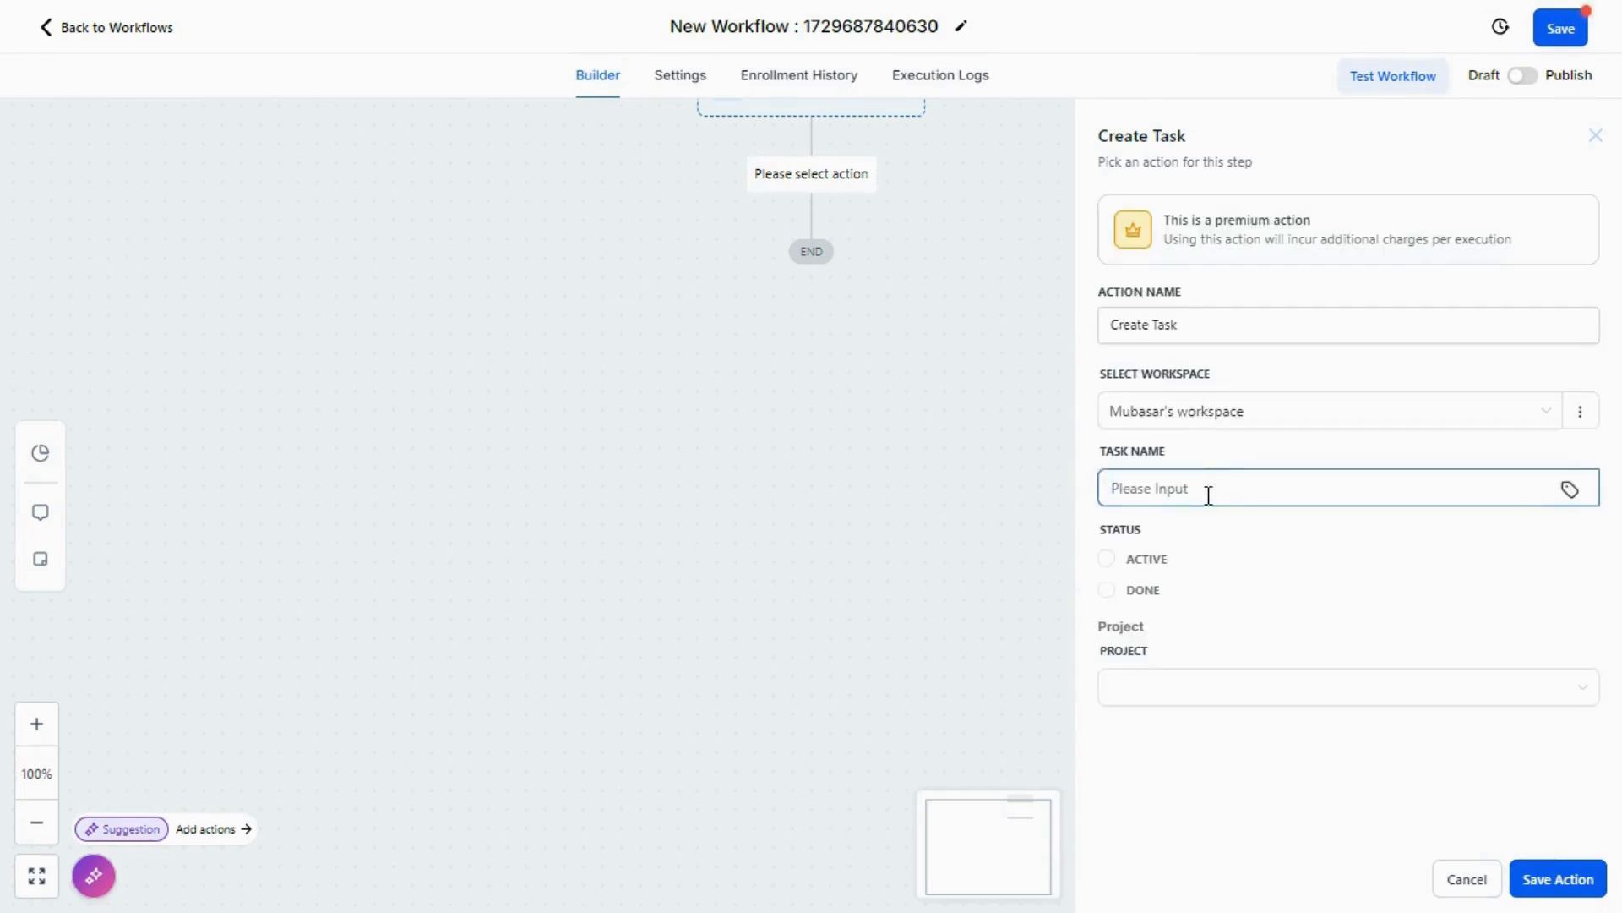
pyautogui.write('new task')
pyautogui.click(1102, 564)
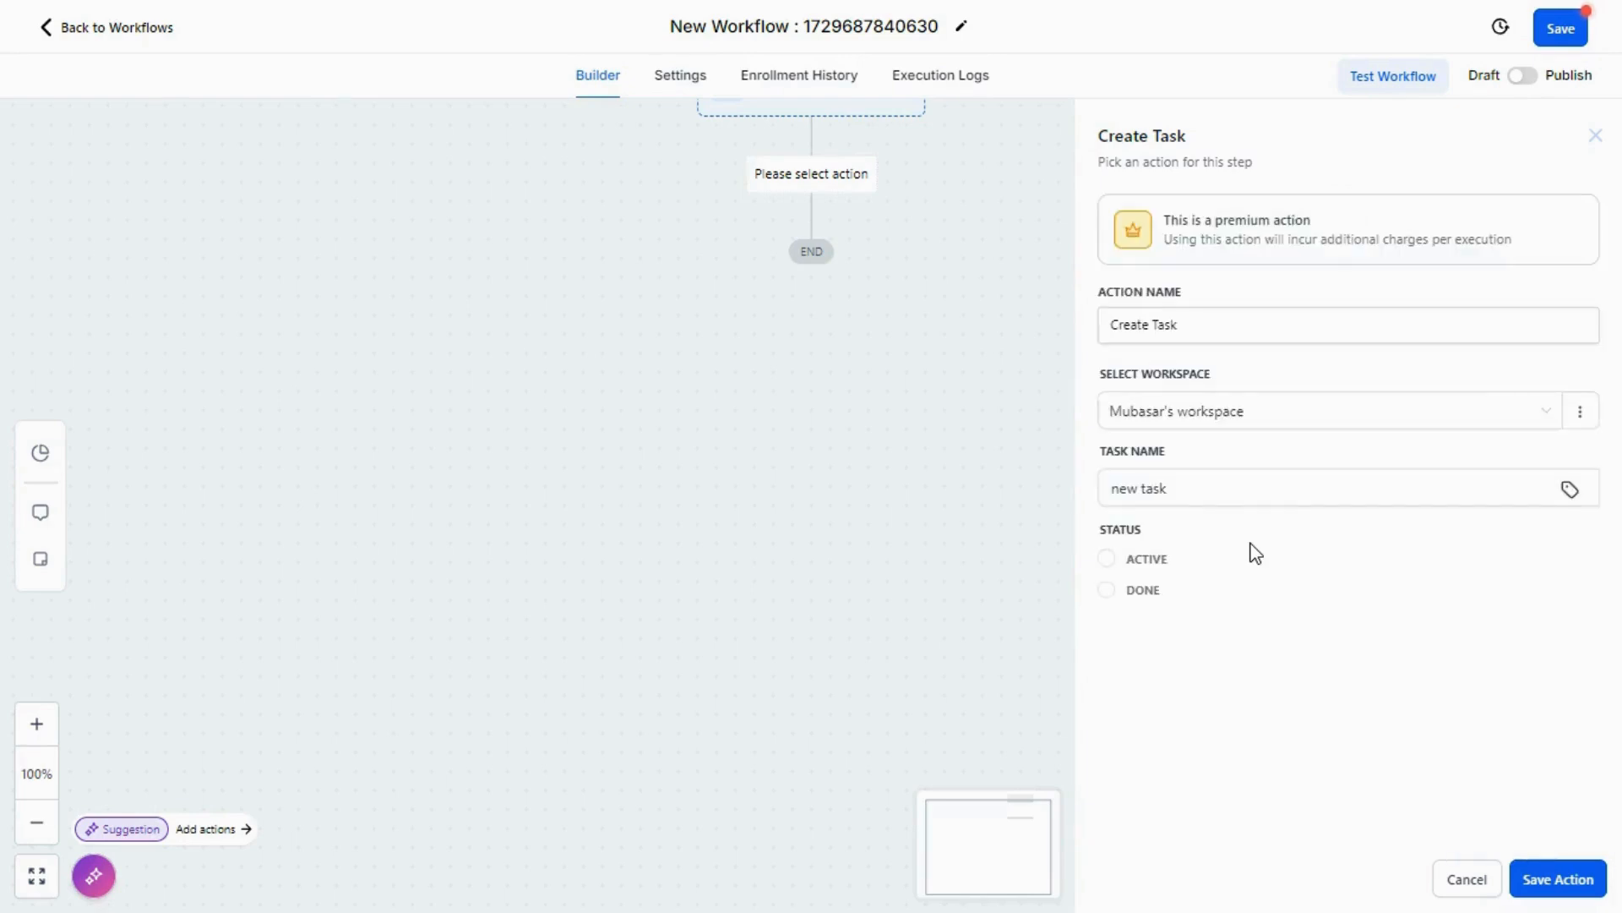
pyautogui.click(1107, 560)
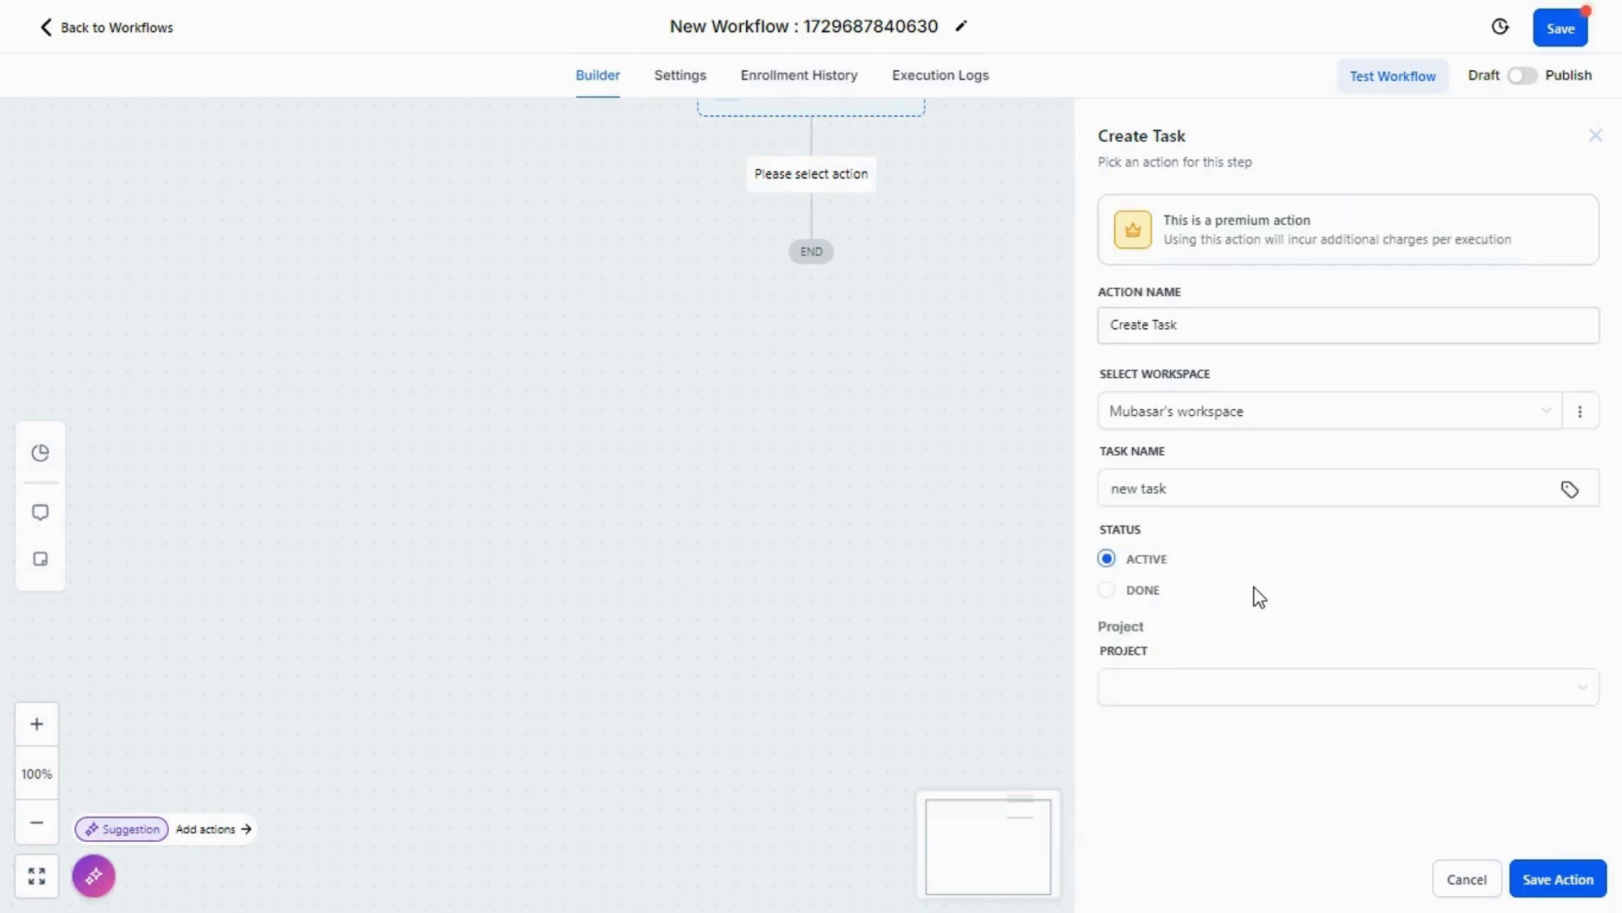
pyautogui.click(1217, 680)
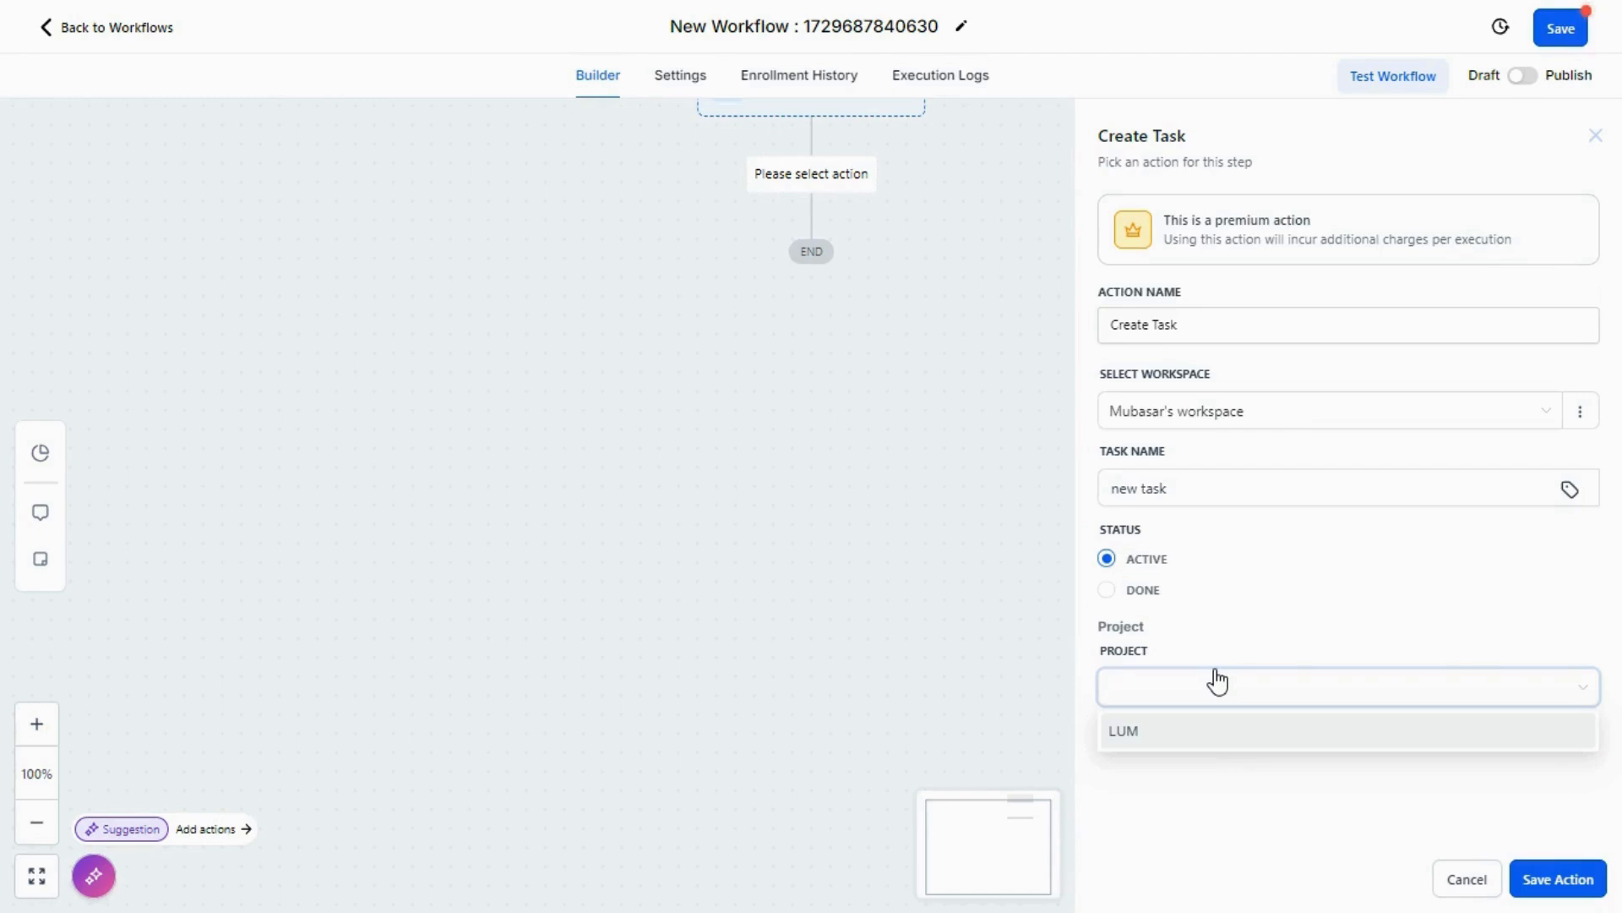
pyautogui.click(1173, 727)
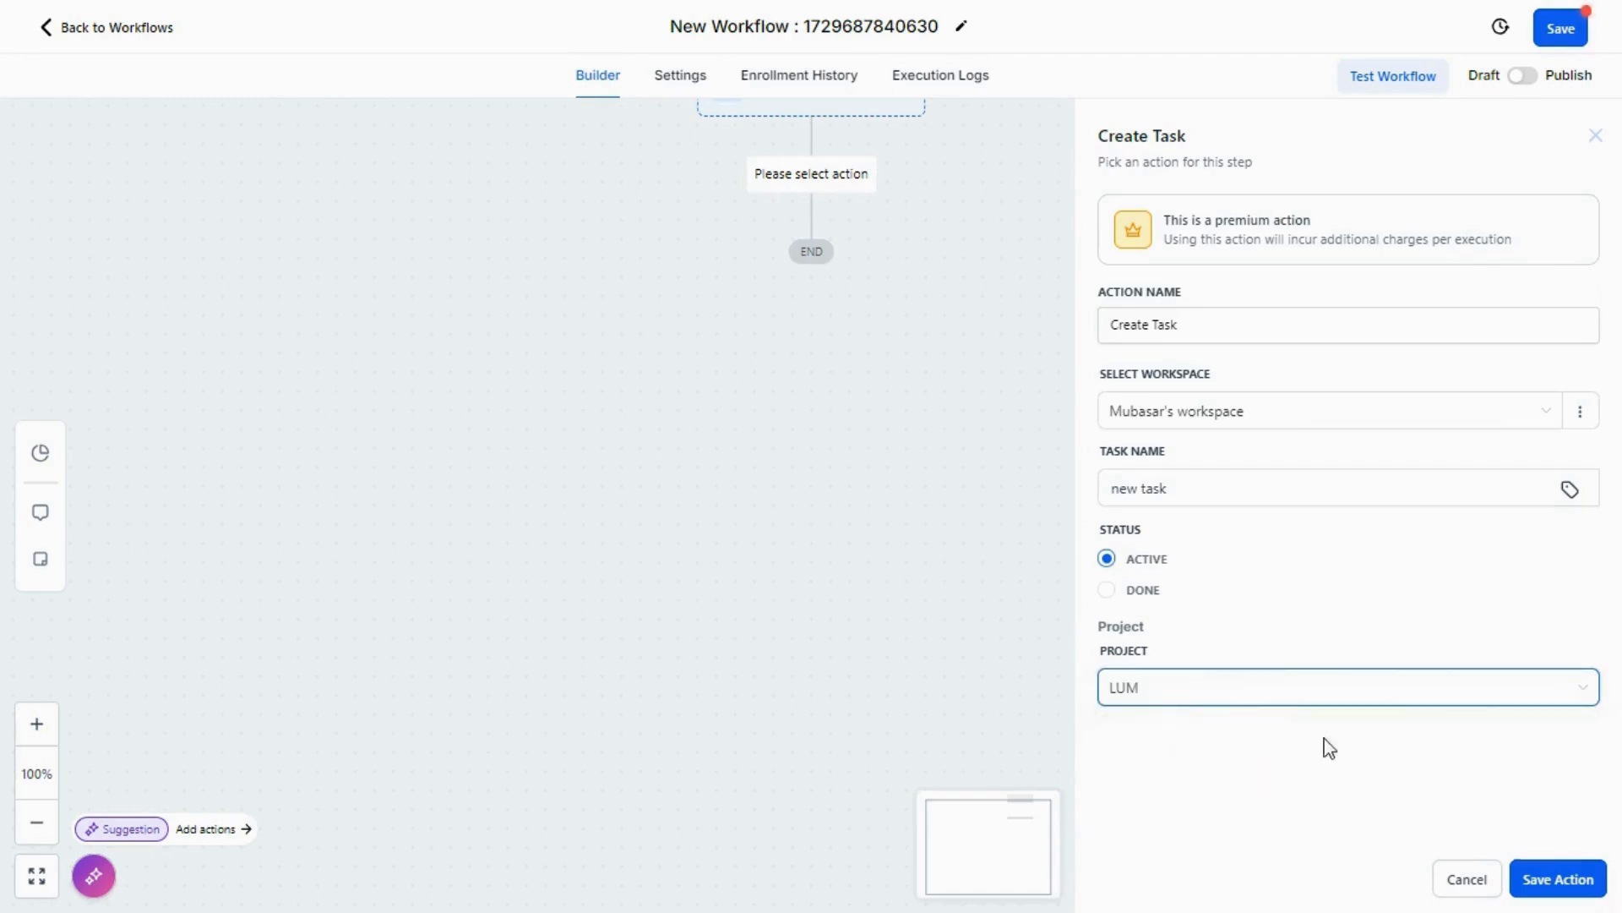
pyautogui.click(1558, 879)
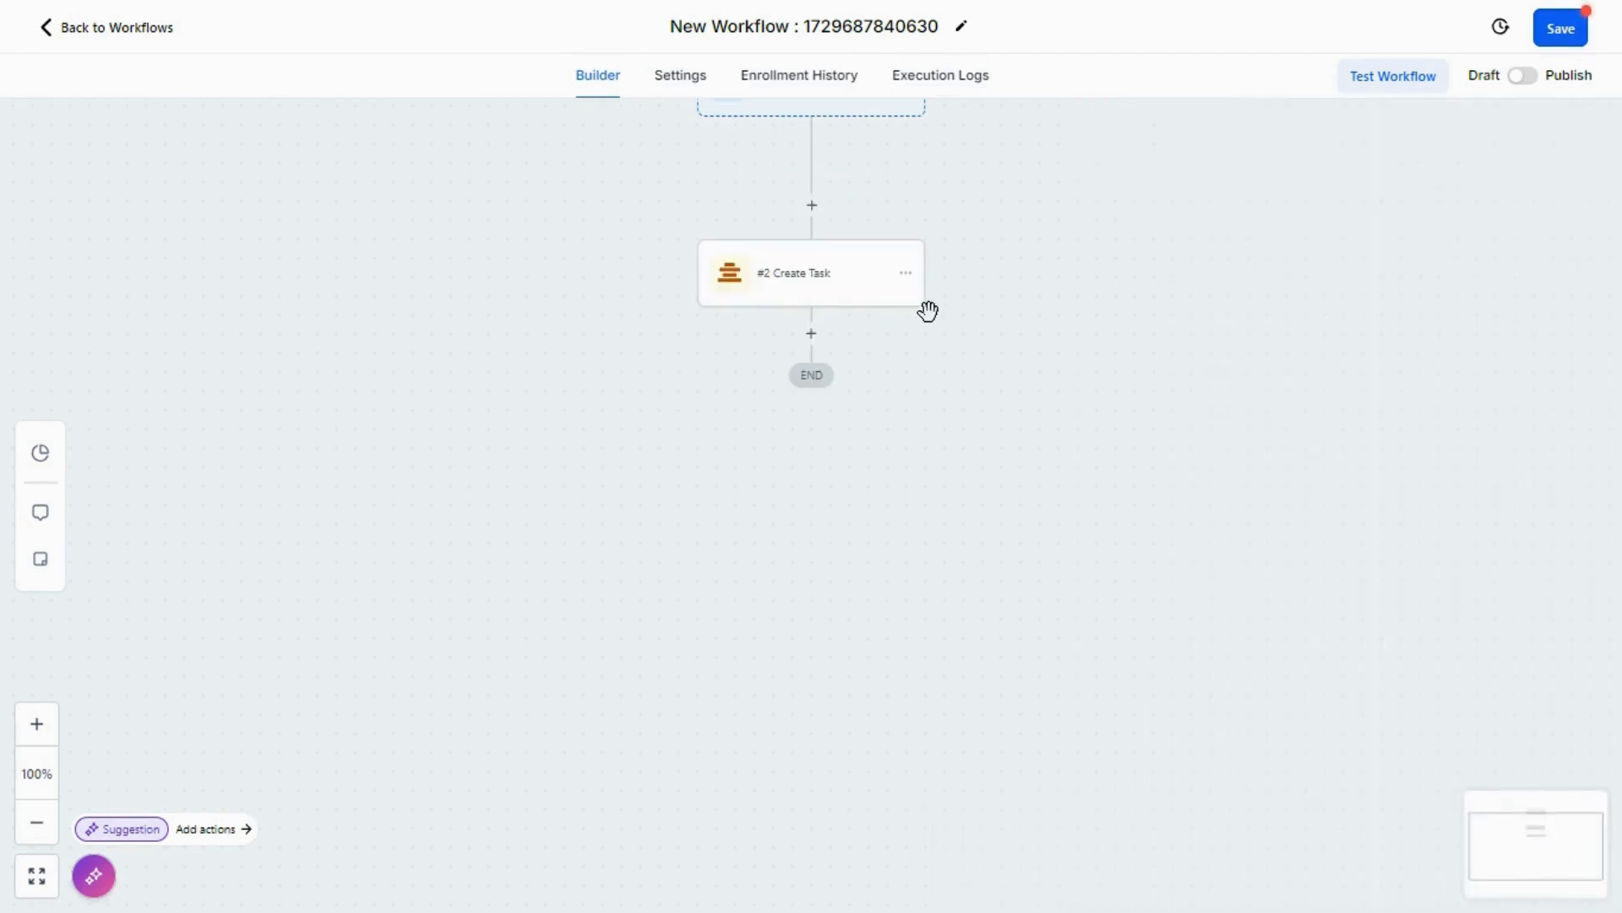
# Step: Search the actions for "notes" and choose Add Notes as the step after Create Task
pyautogui.click(812, 333)
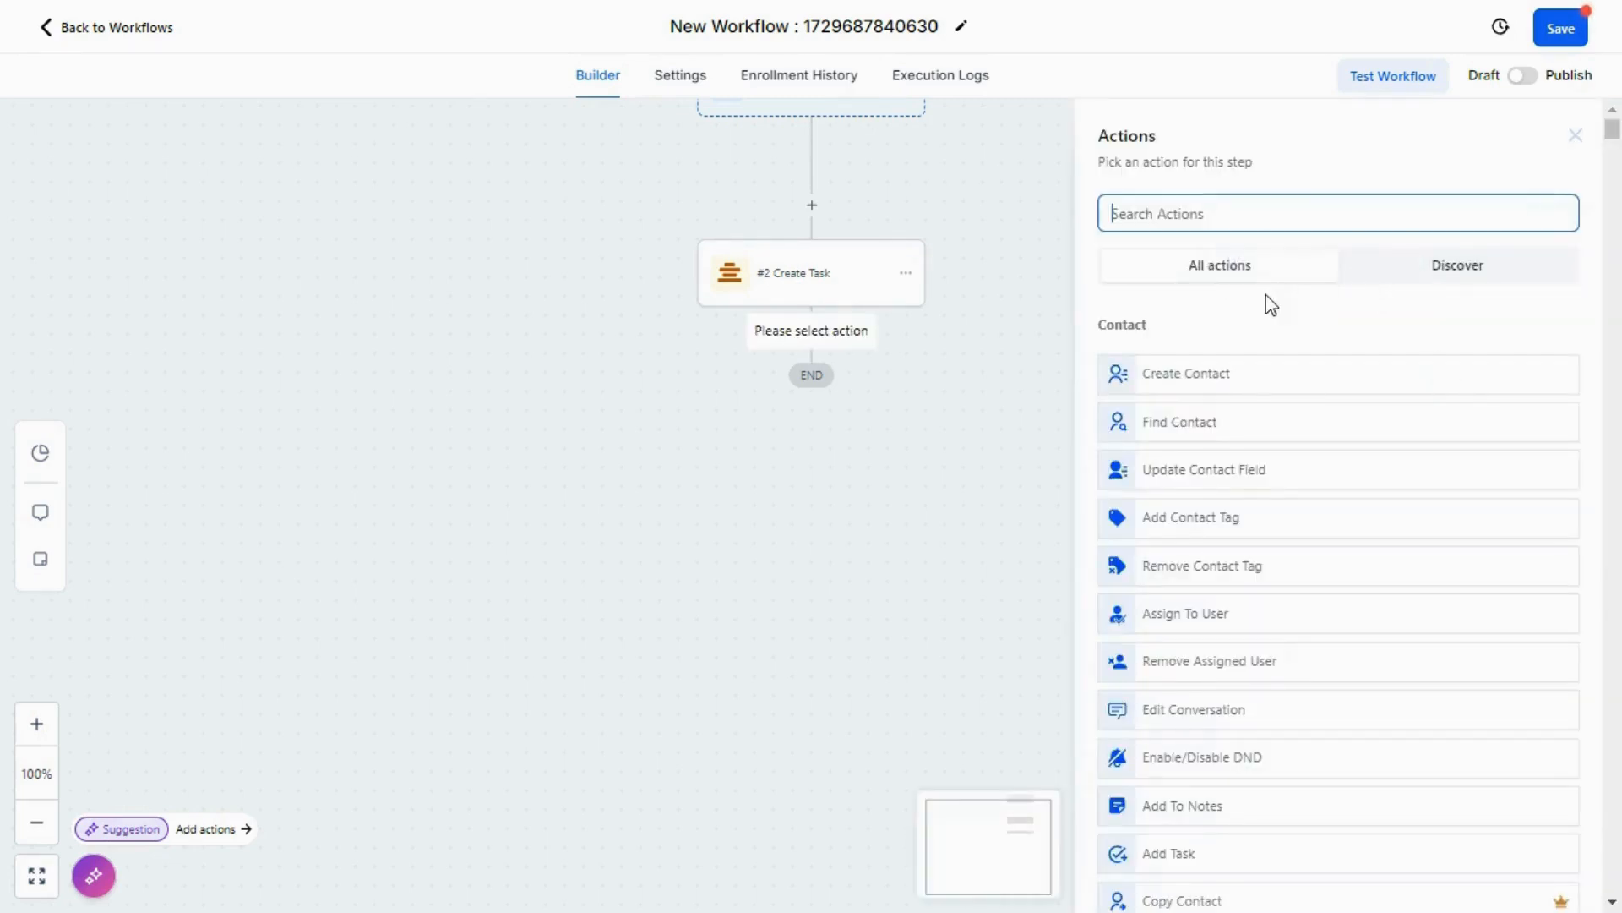
pyautogui.write('notes')
pyautogui.click(1271, 362)
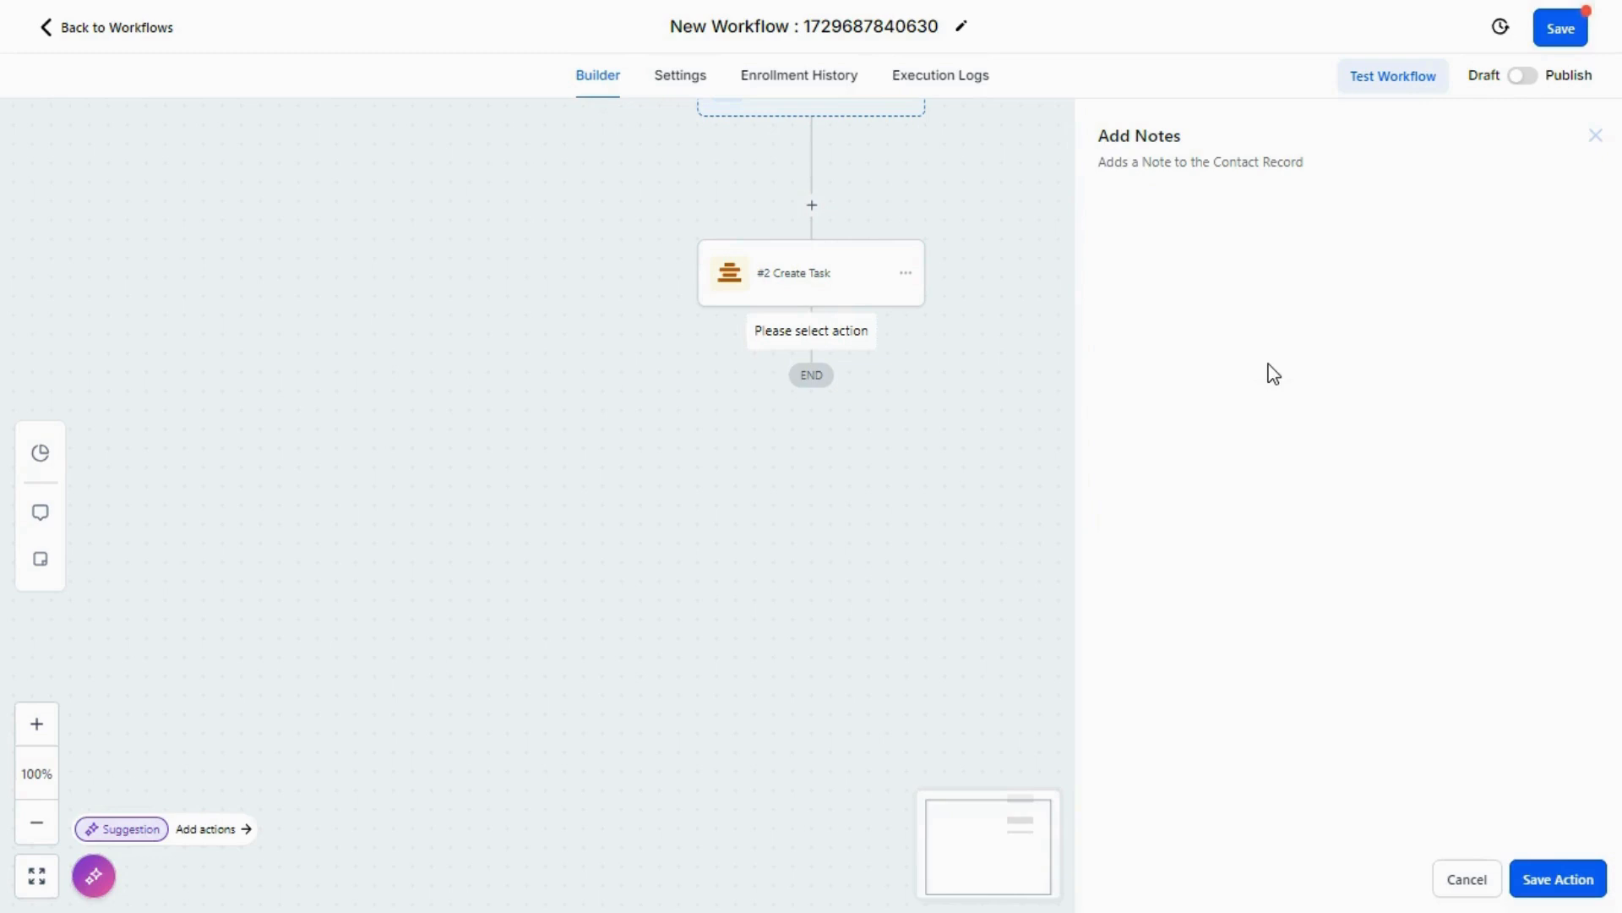
# Step: Fill the note with the Clockify Create Task Name value followed by "=== test", and save the action and the workflow
pyautogui.click(1123, 355)
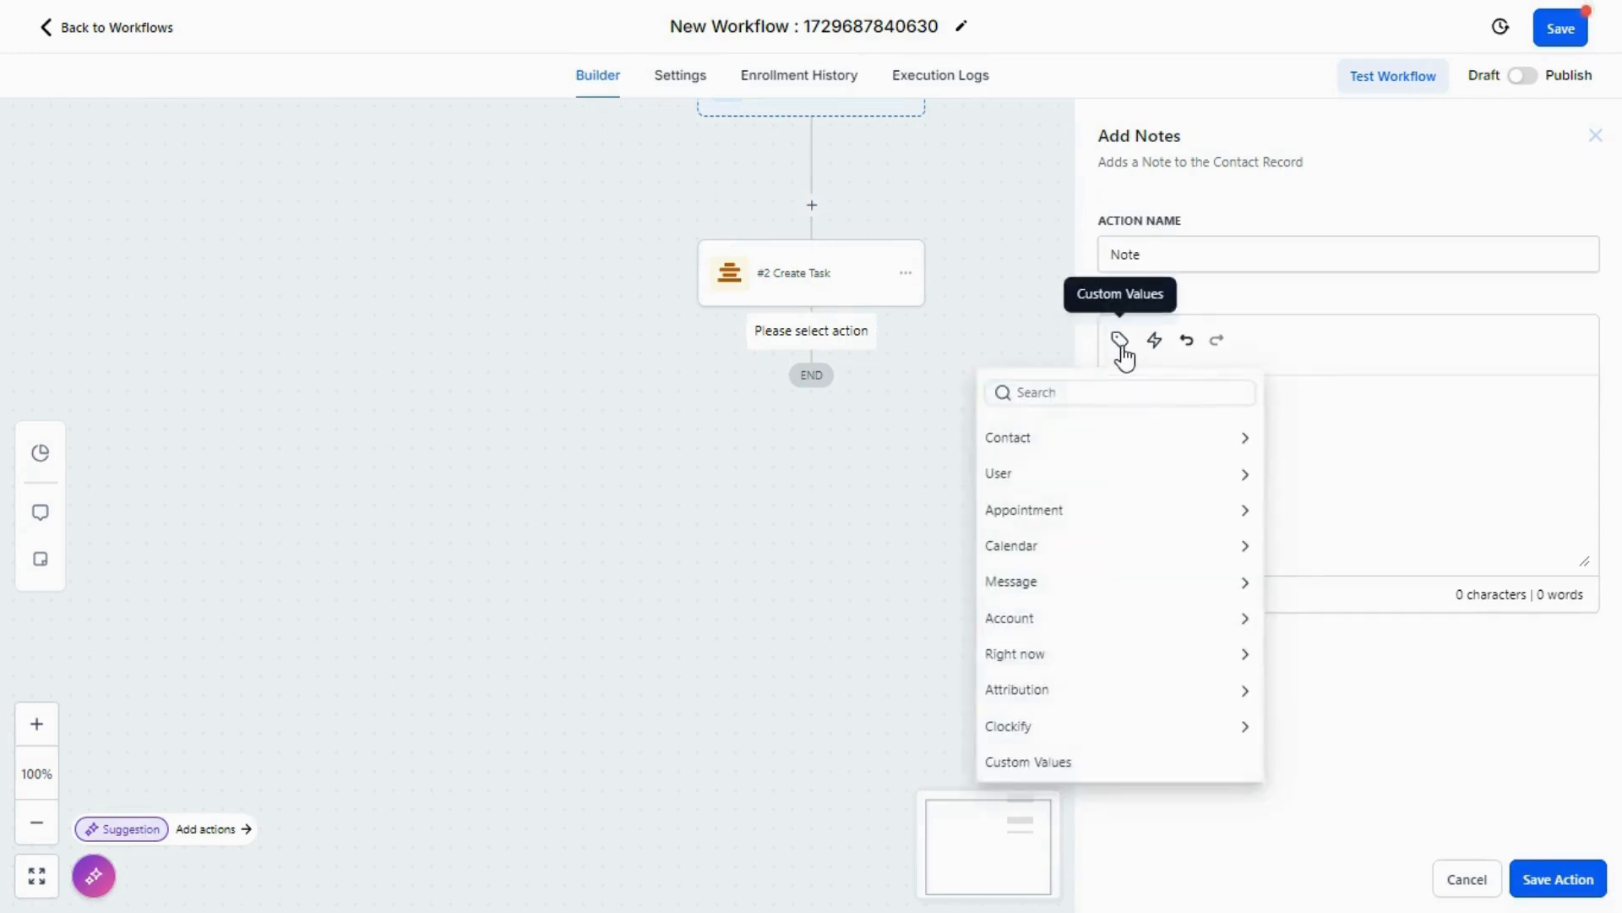
pyautogui.click(1069, 734)
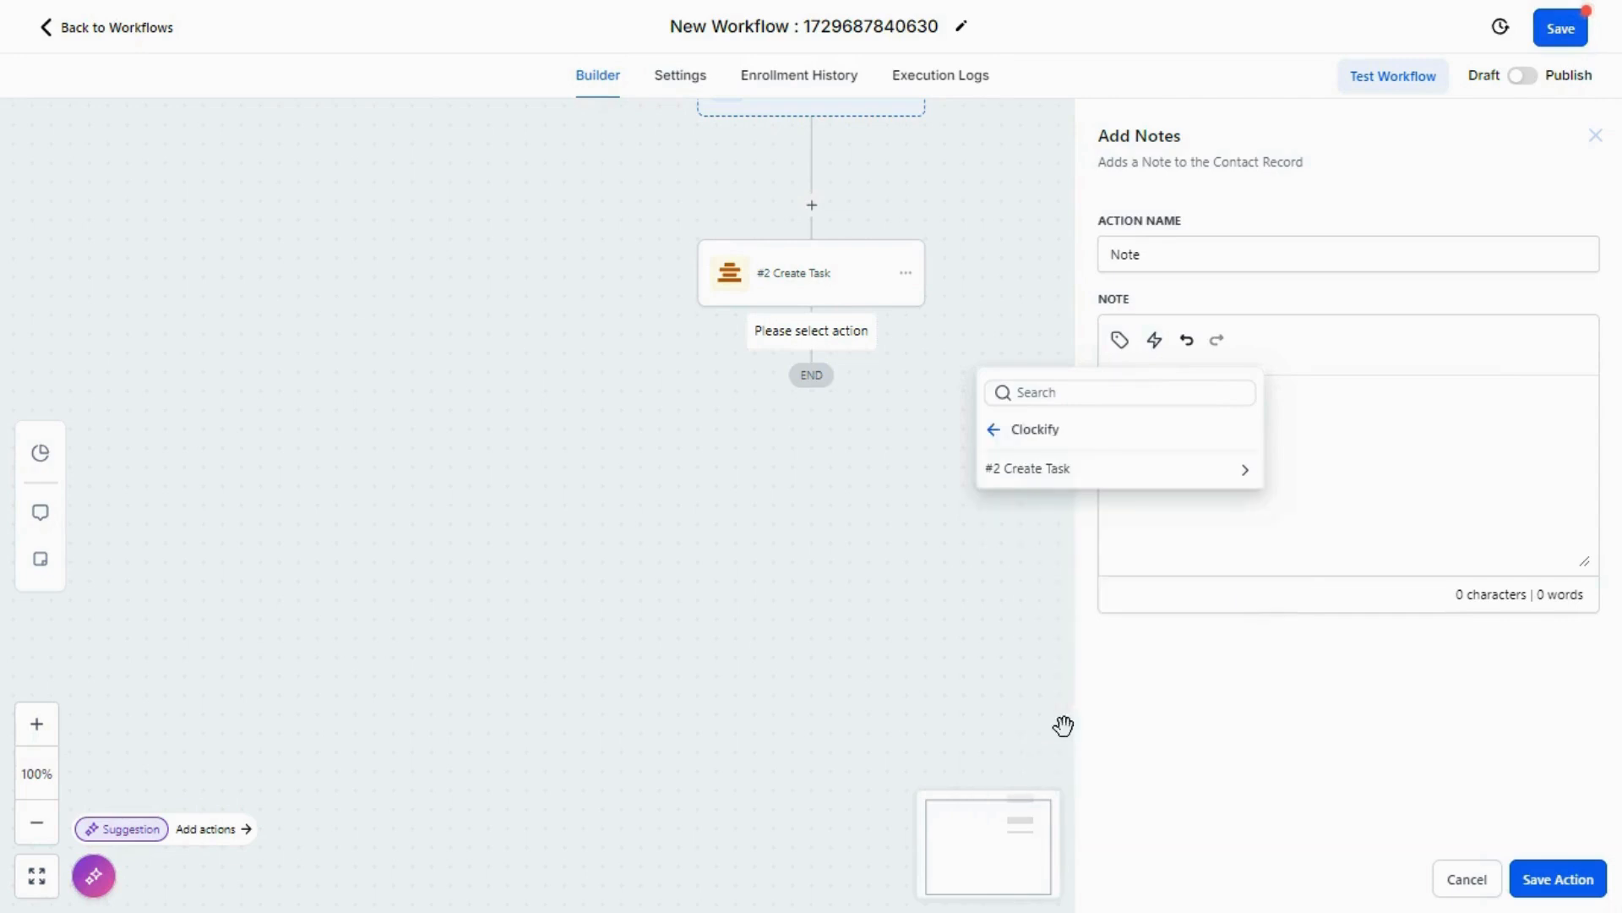
pyautogui.click(1098, 469)
pyautogui.click(1065, 614)
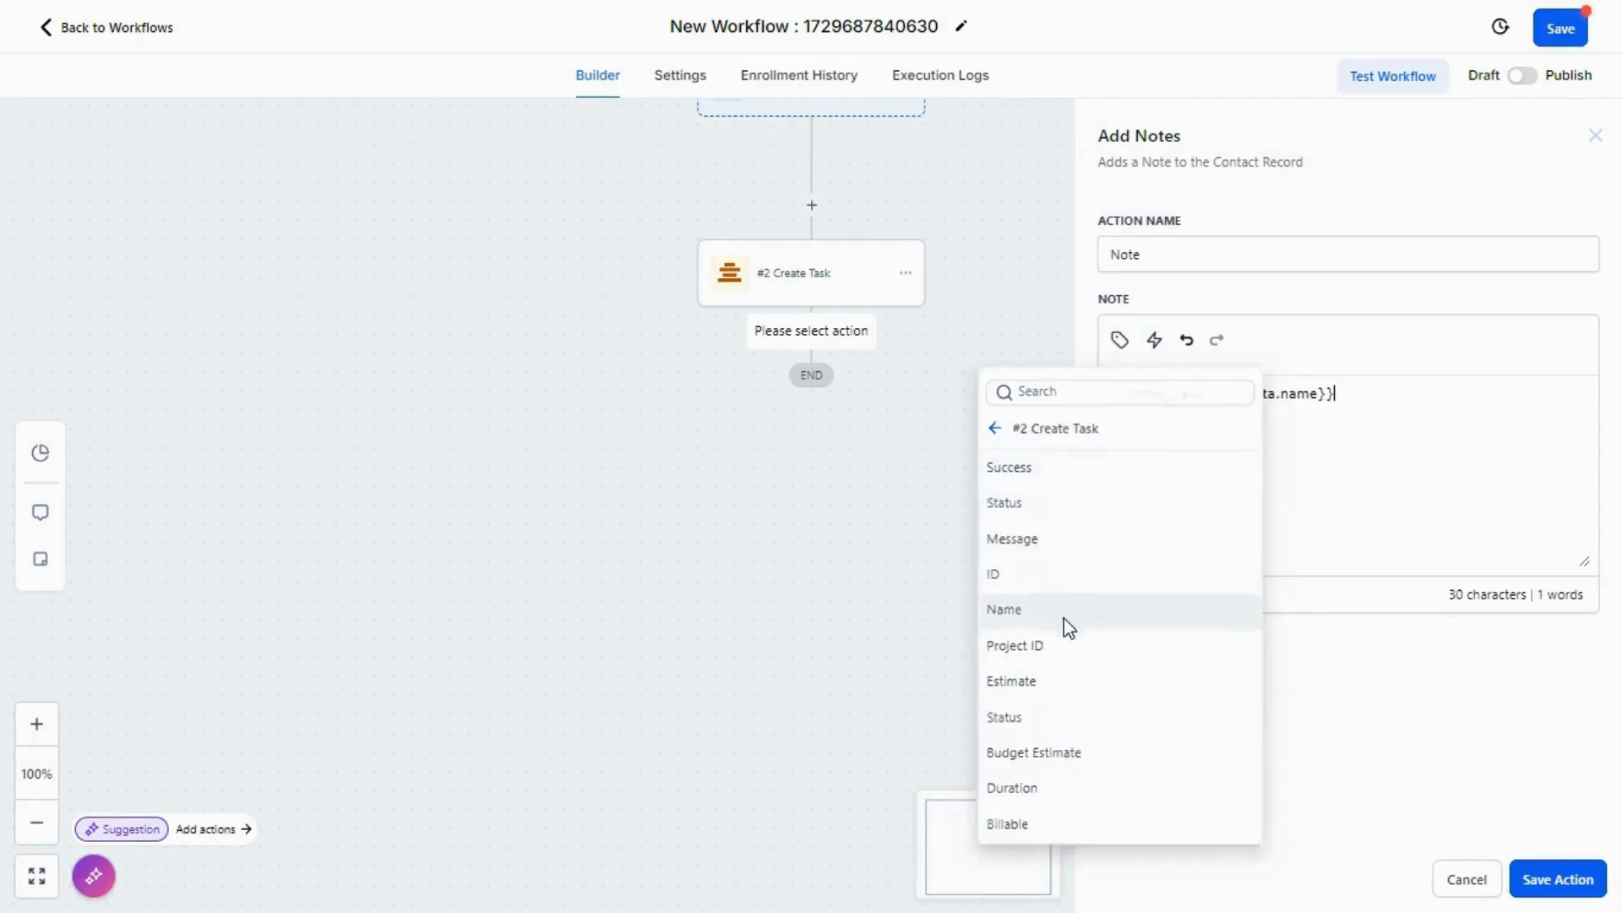
pyautogui.write('=== test')
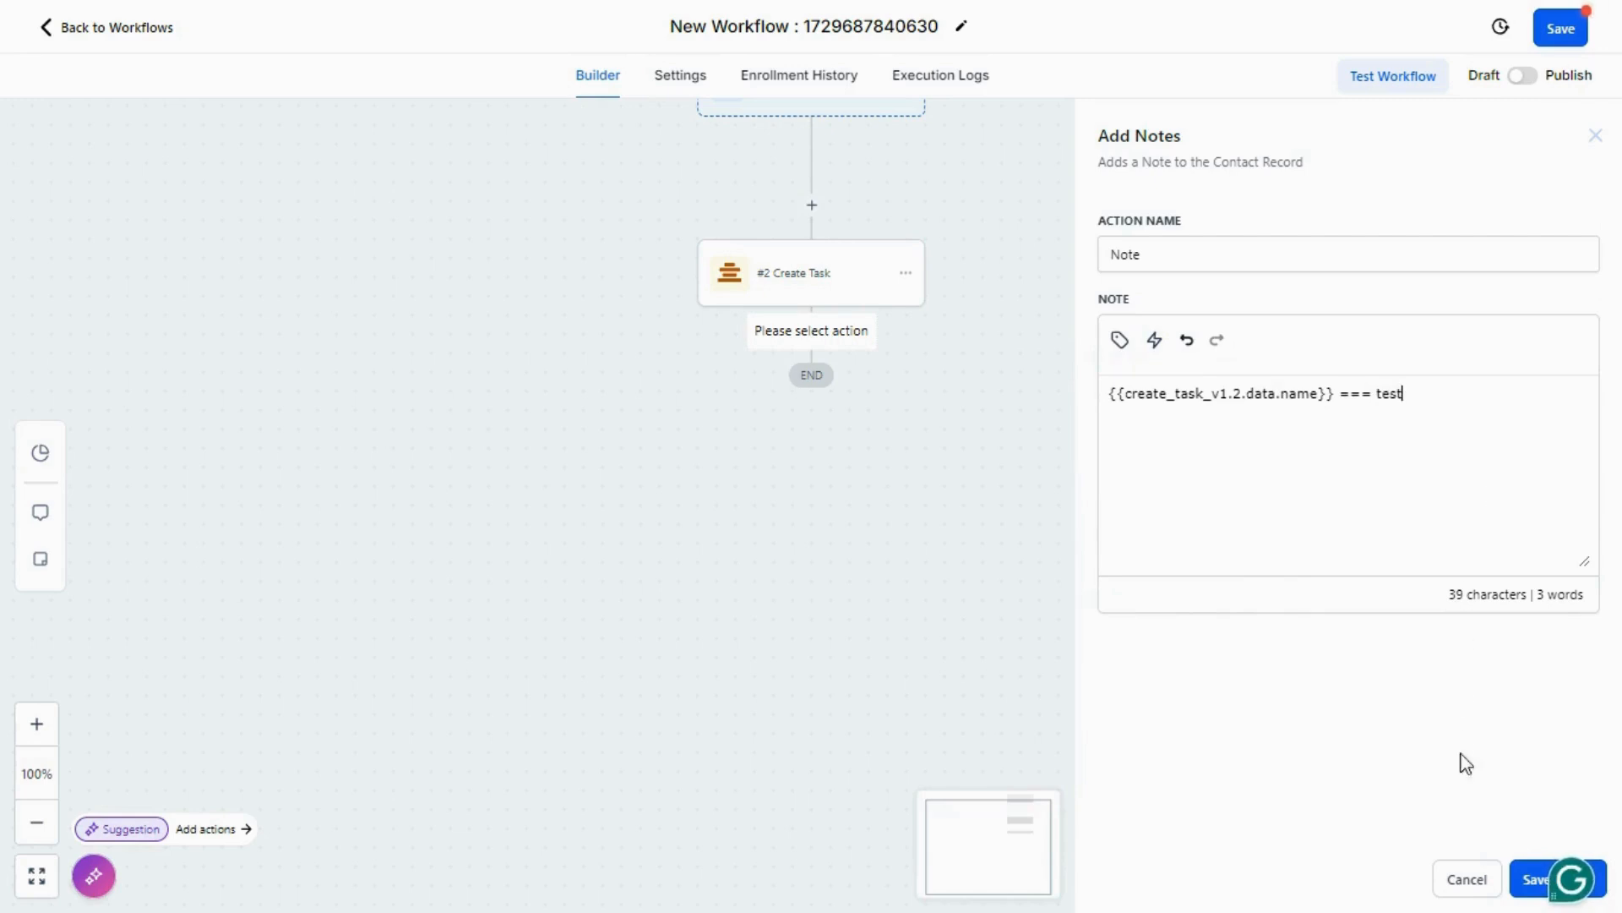
pyautogui.click(1524, 878)
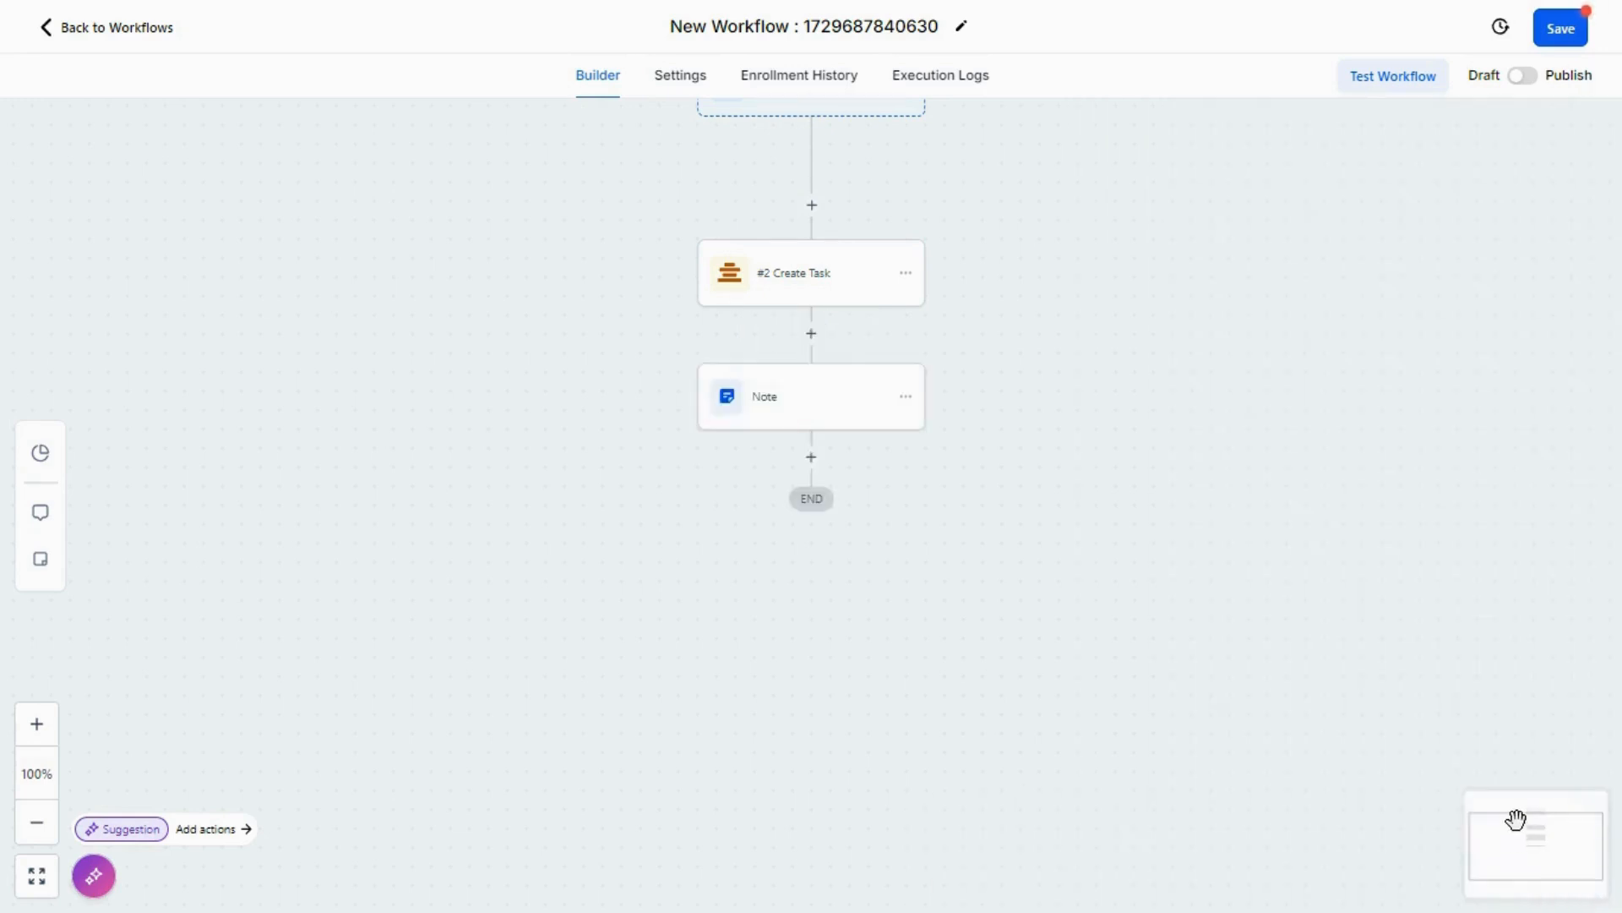
pyautogui.click(1549, 29)
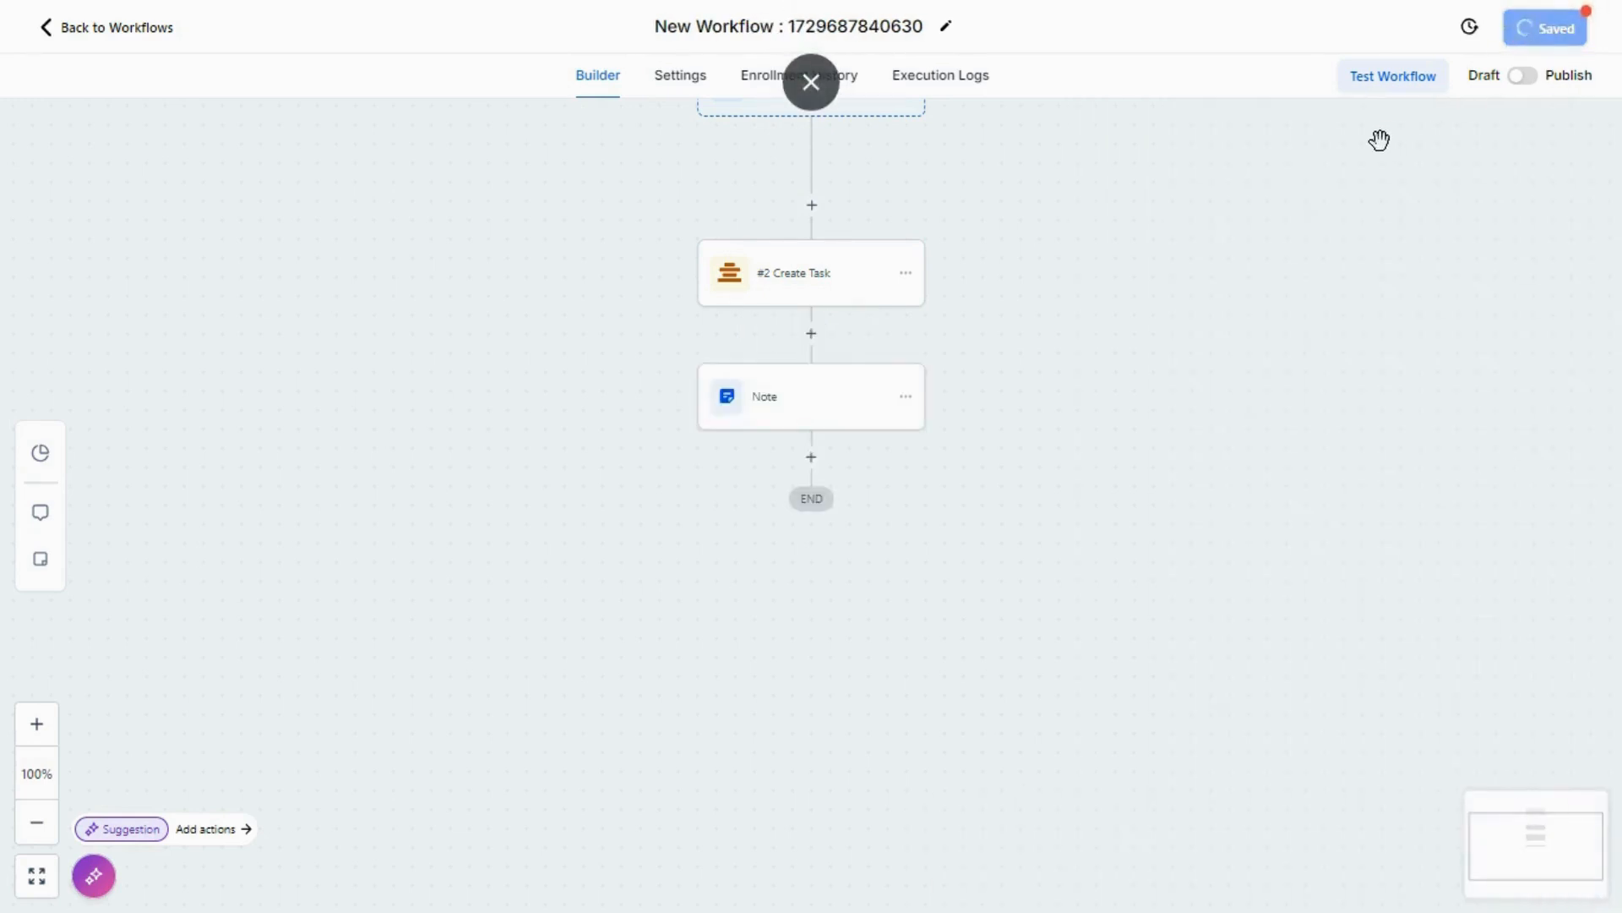
# Step: Test the saved workflow on a contact chosen from the contact list and run the test
pyautogui.click(1356, 93)
pyautogui.click(1232, 257)
pyautogui.click(1241, 398)
pyautogui.click(1219, 575)
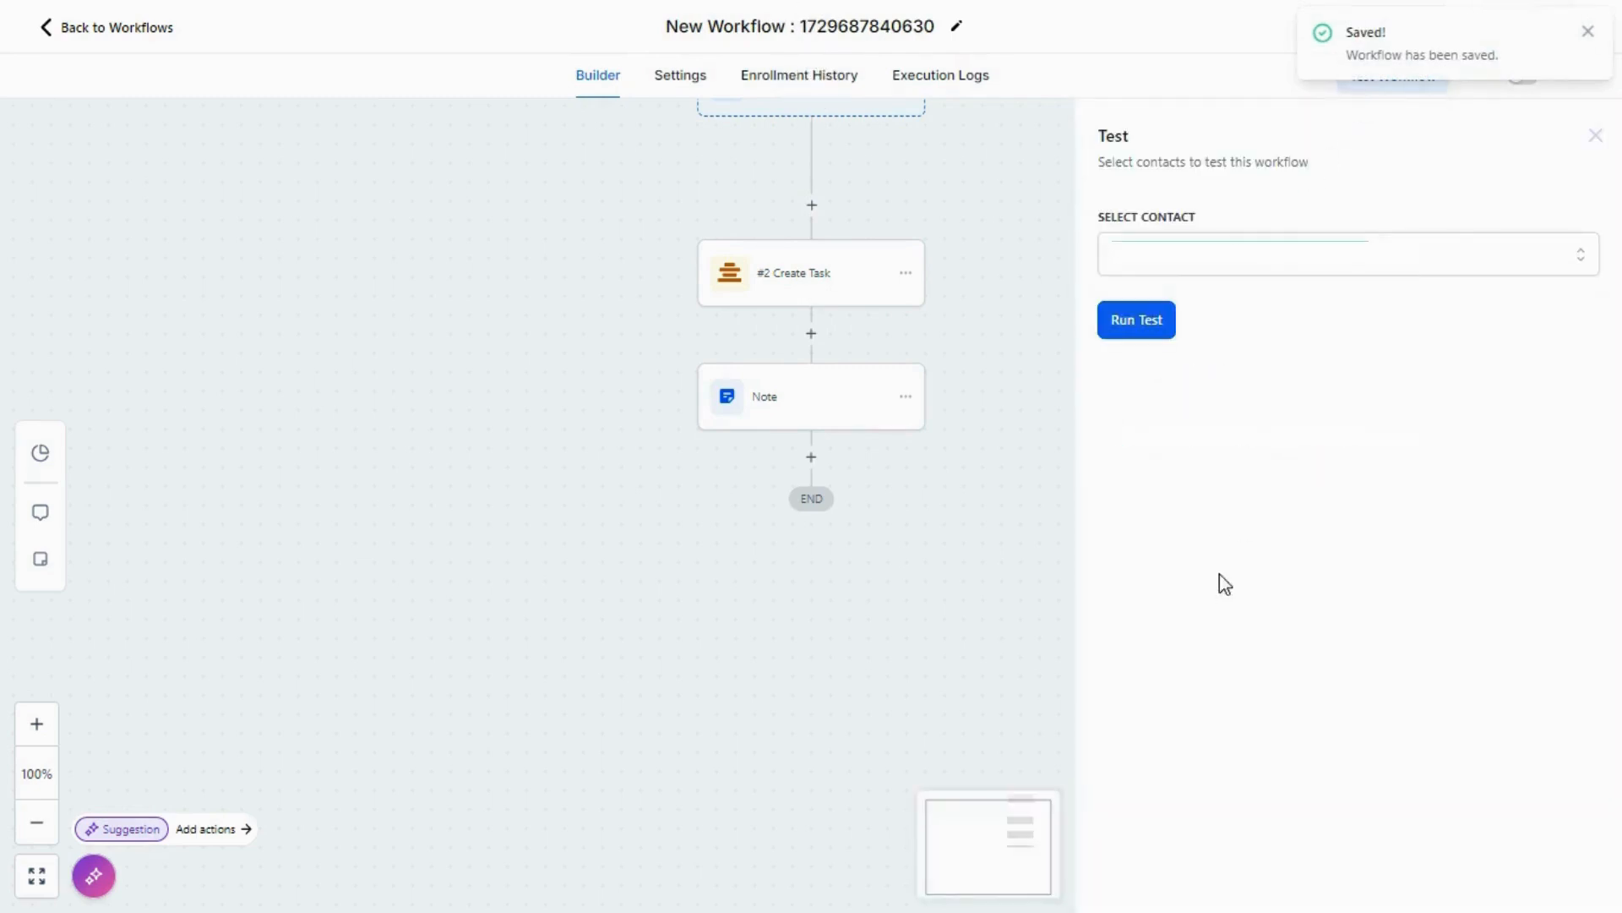
pyautogui.click(1134, 319)
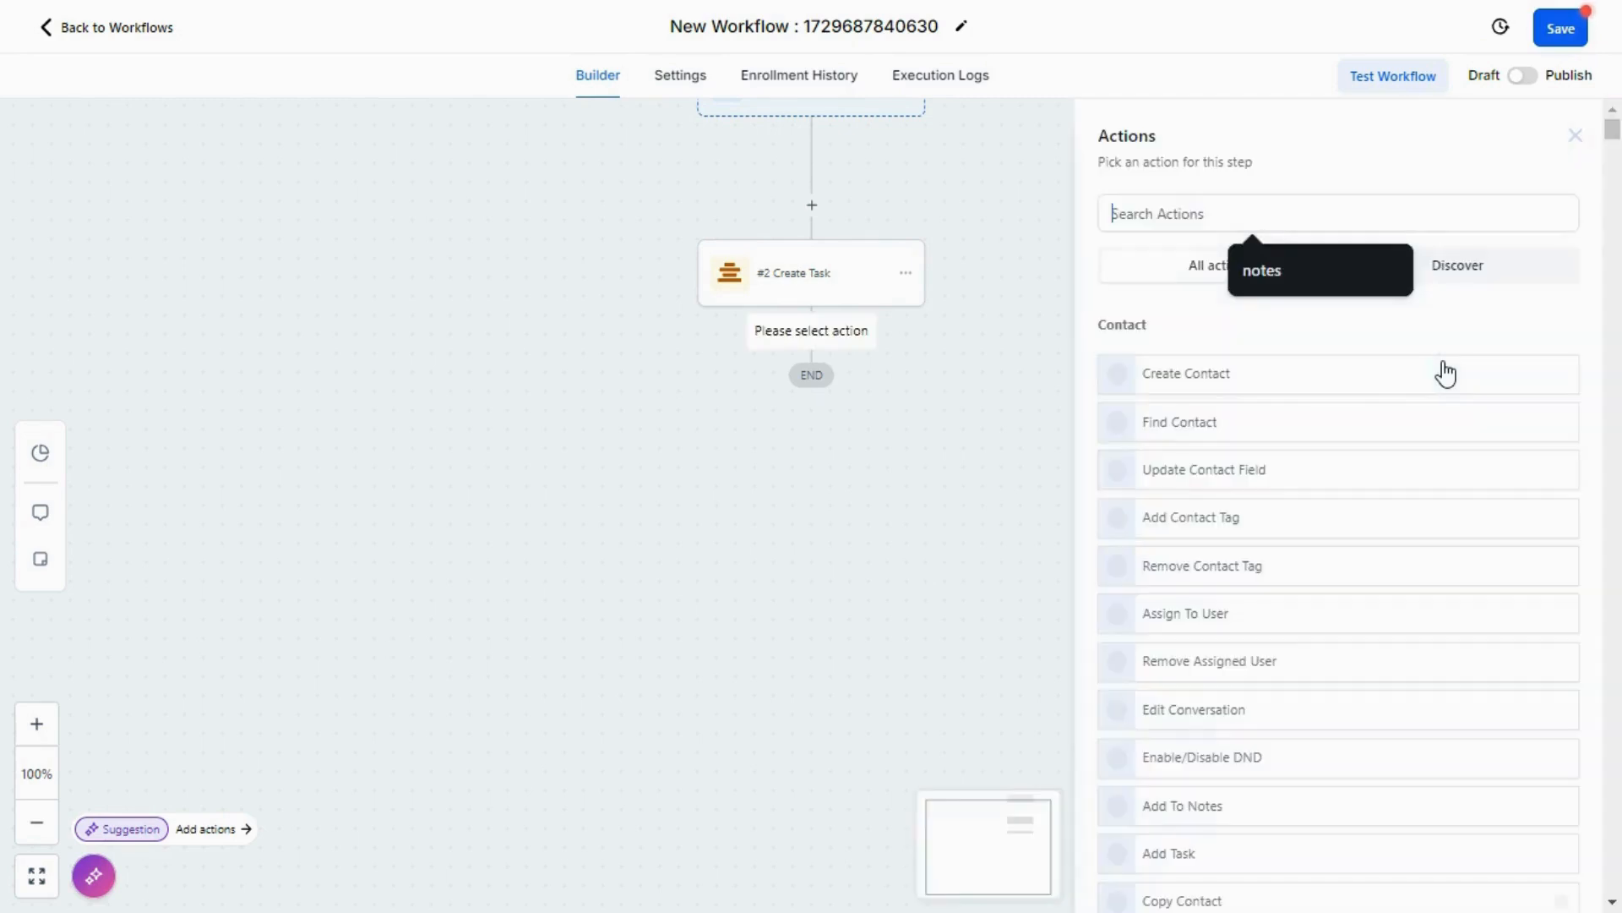
# Step: Find the "notes" action, add it after Create Task, and insert the Clockify #2 Create Task name value into the note
pyautogui.write('notes')
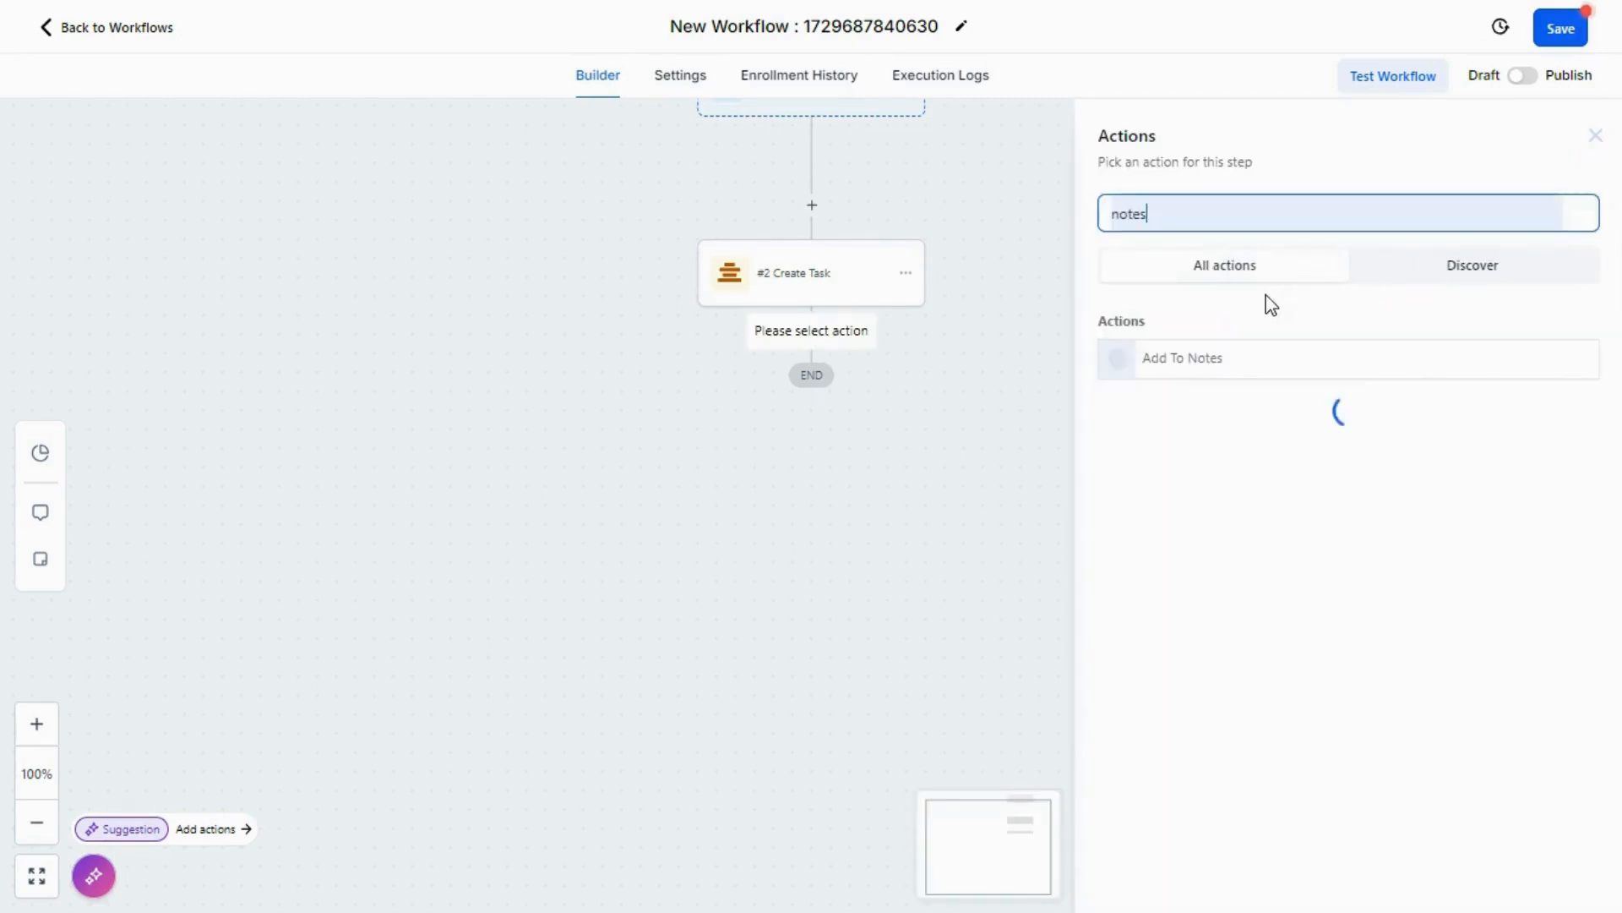
pyautogui.click(1269, 372)
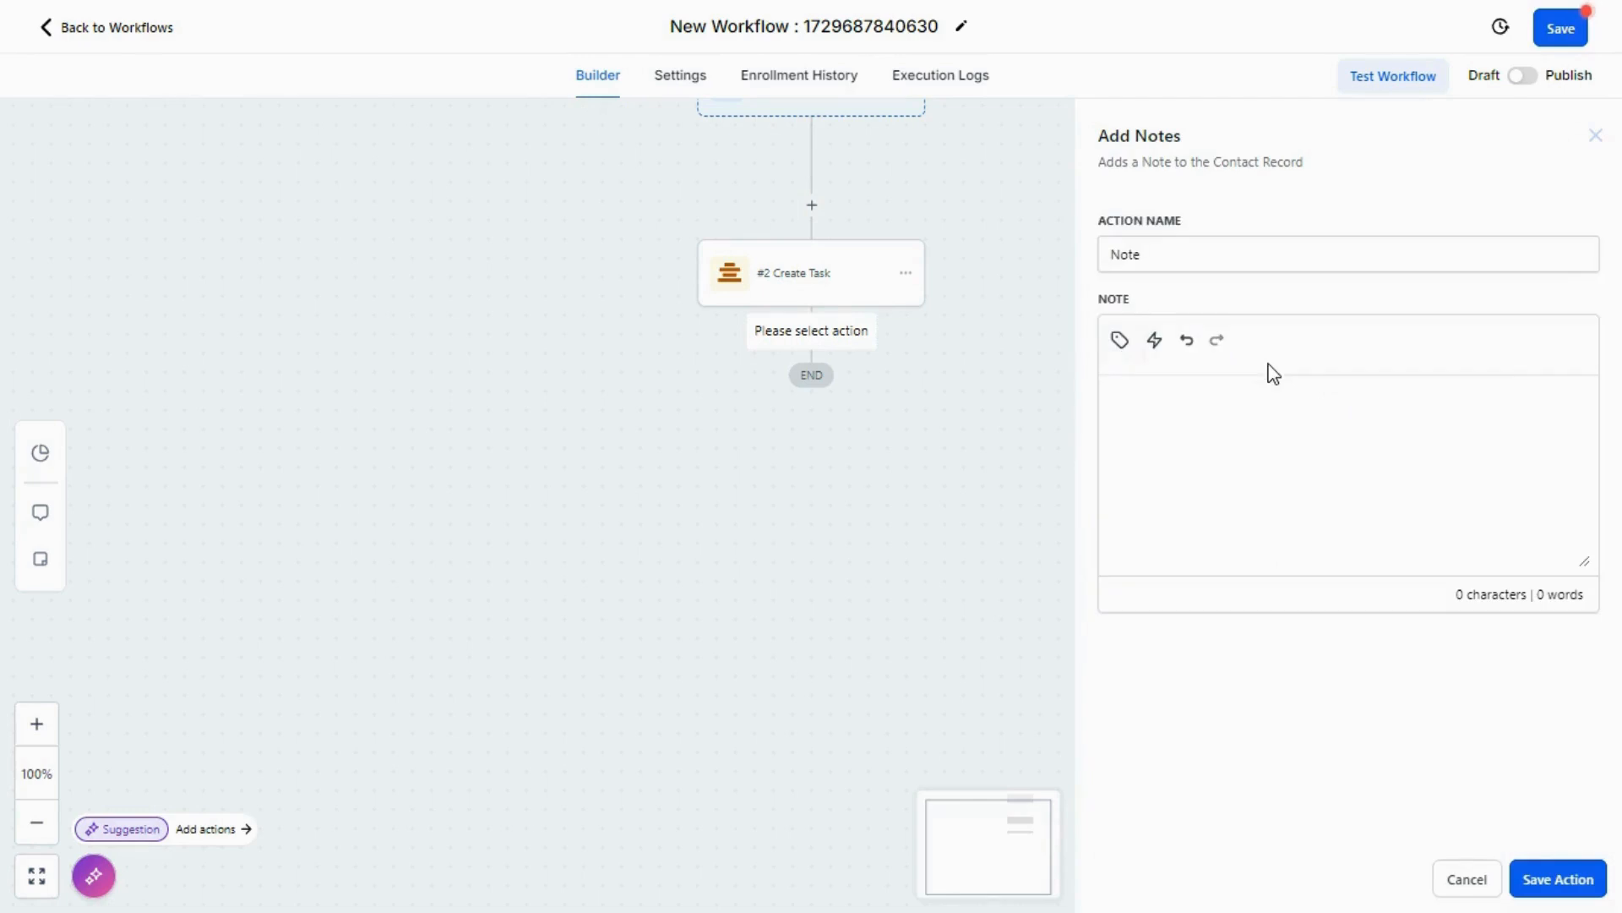
pyautogui.click(1122, 355)
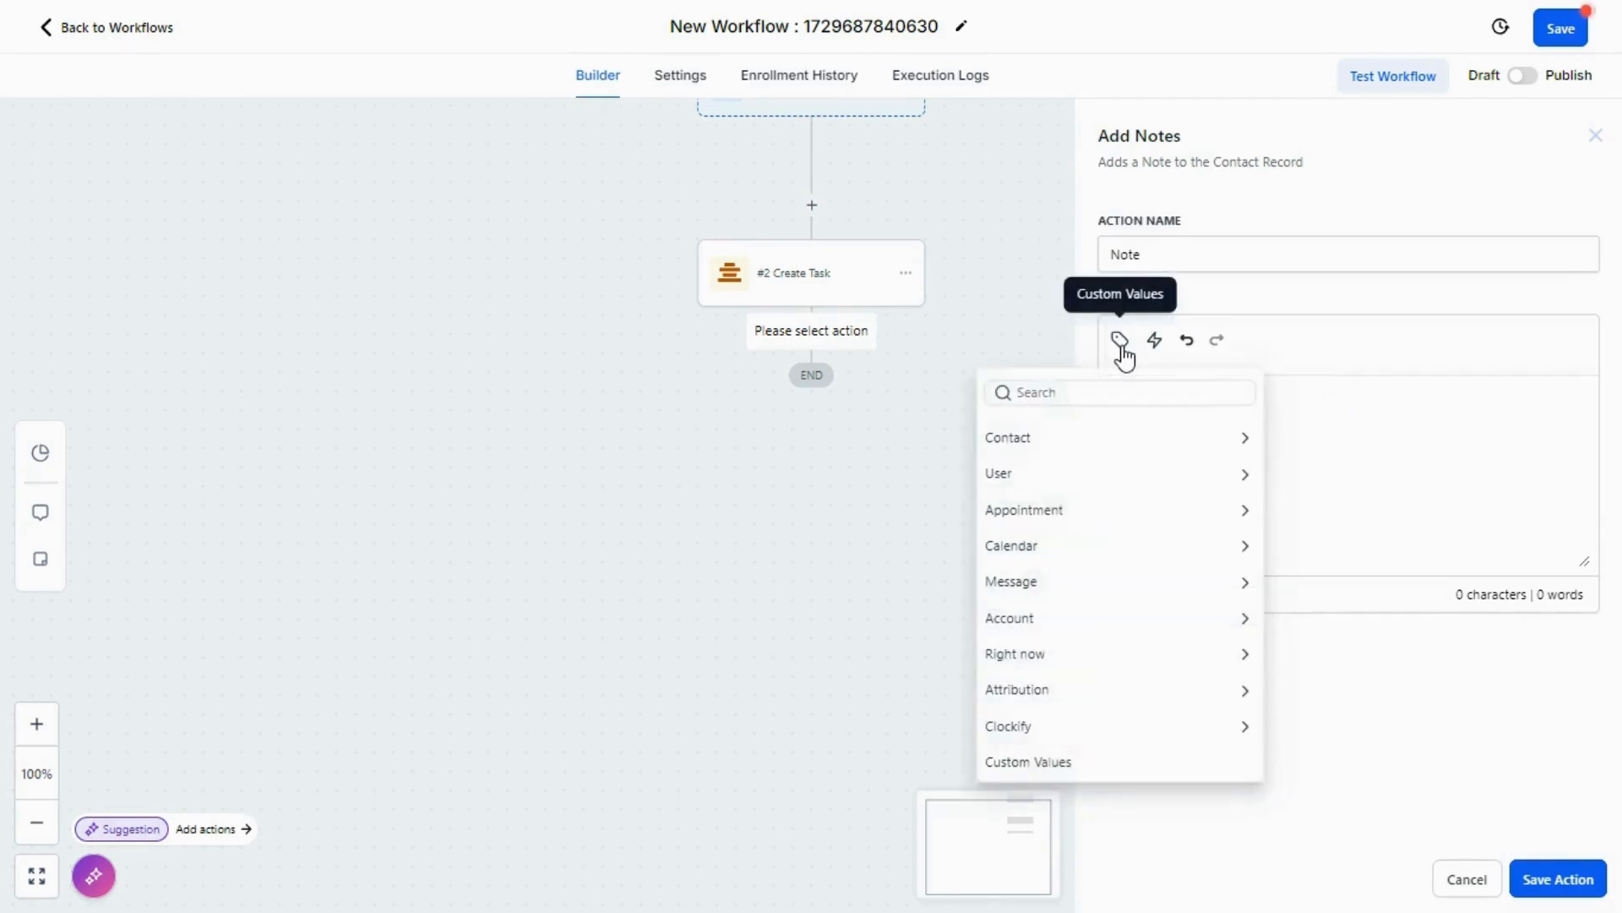
pyautogui.click(1069, 732)
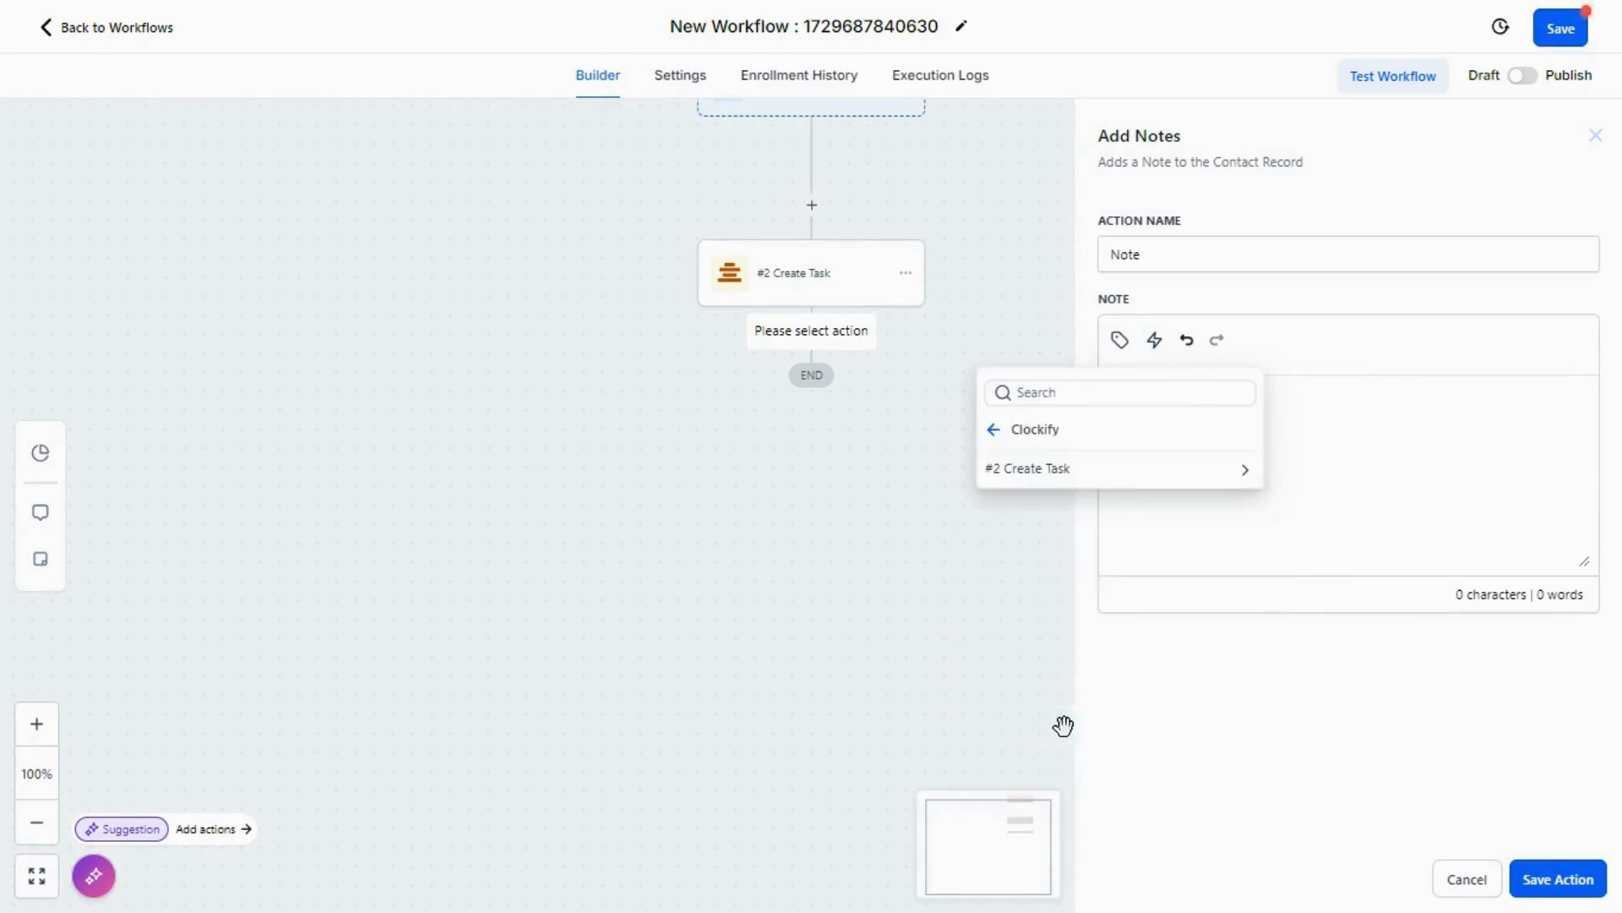
pyautogui.click(1098, 474)
pyautogui.click(1068, 622)
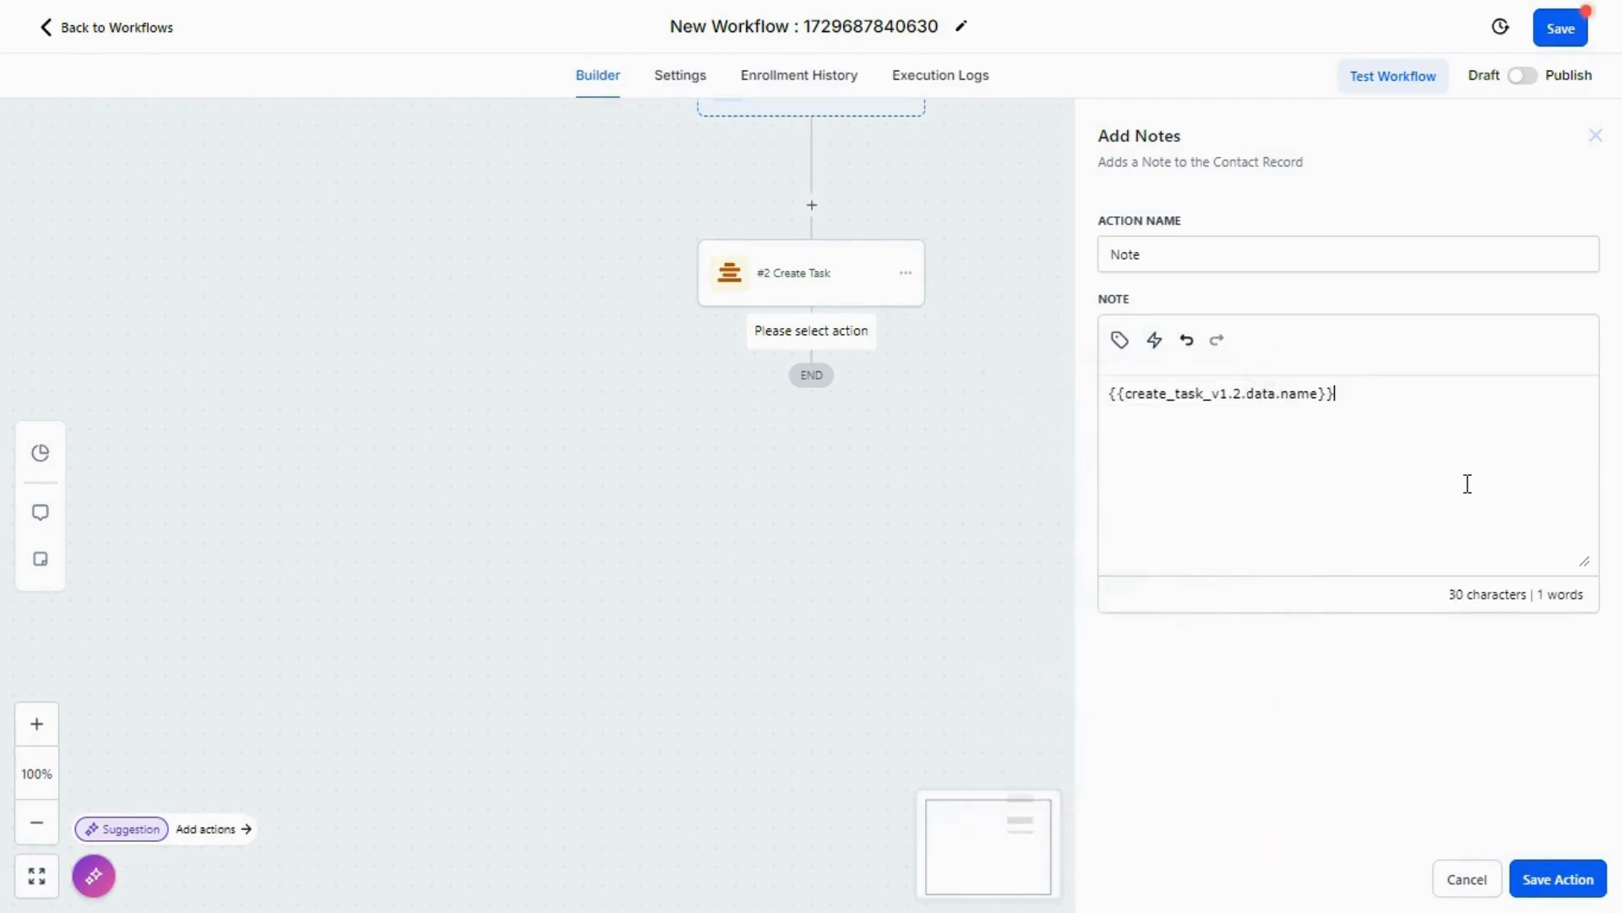
# Step: Append "=== test" to the note text, and save the action and the workflow
pyautogui.write('=== test')
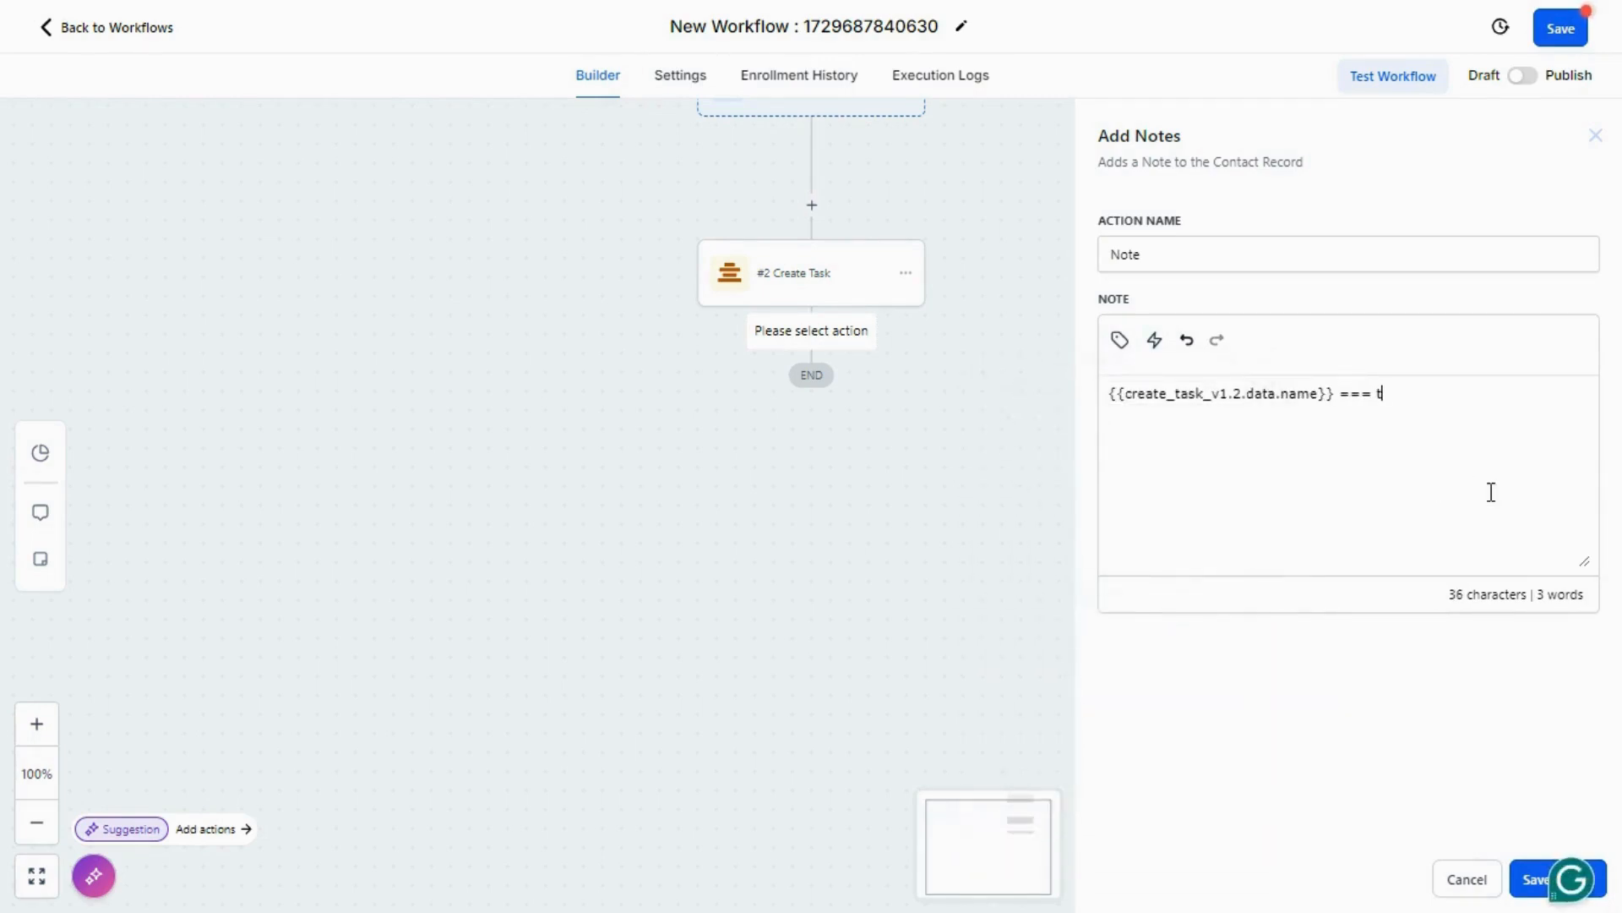
pyautogui.click(1521, 879)
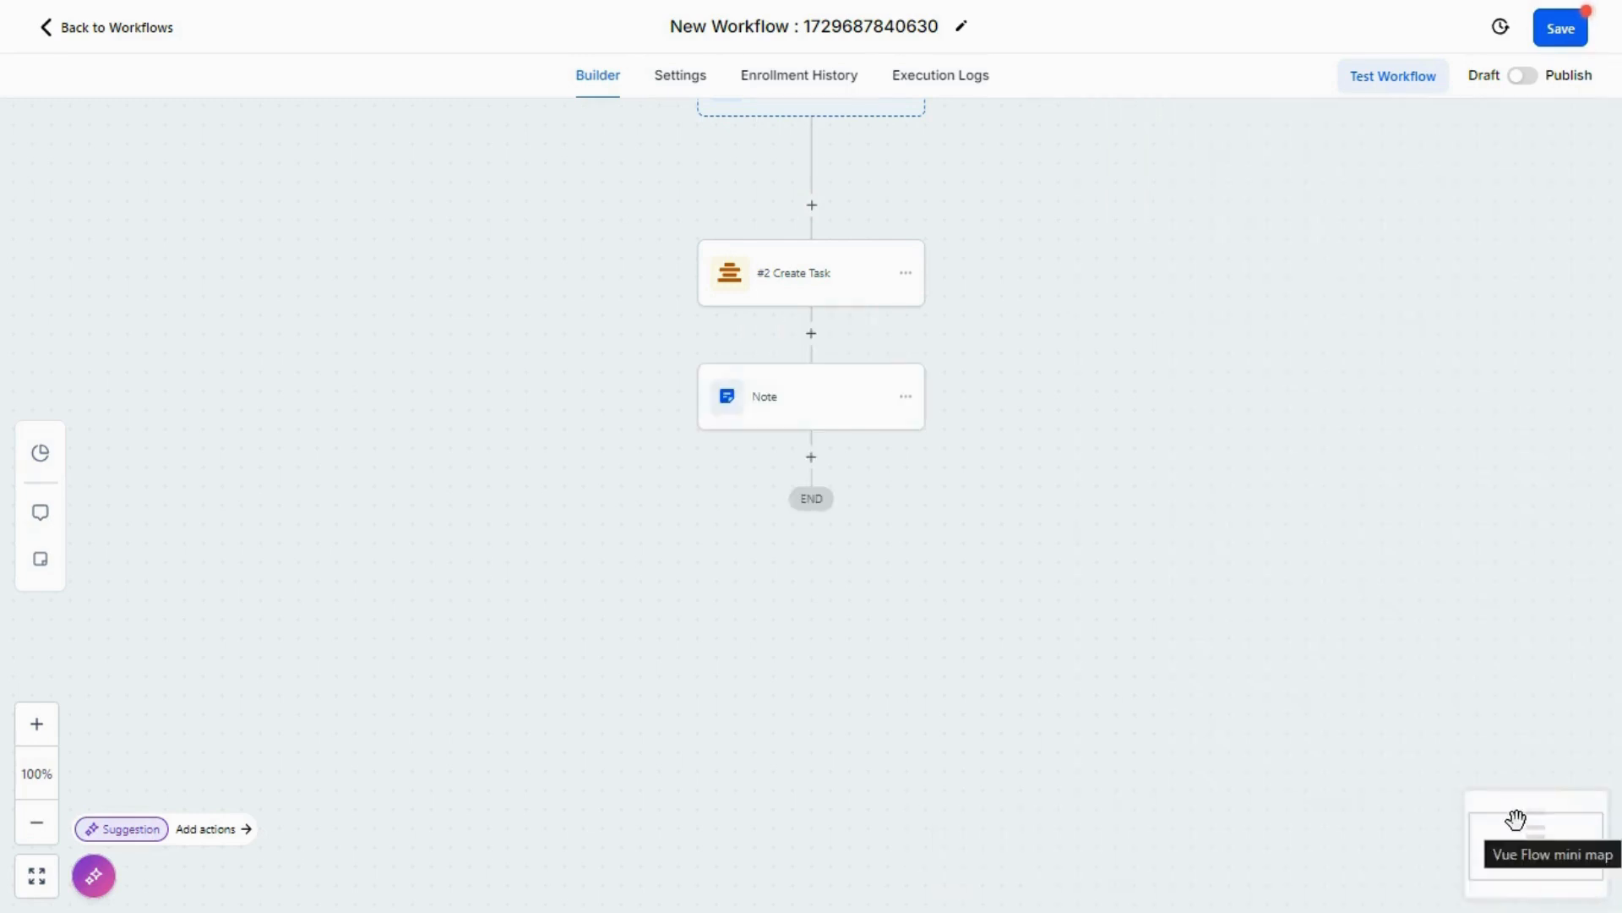
pyautogui.click(1548, 29)
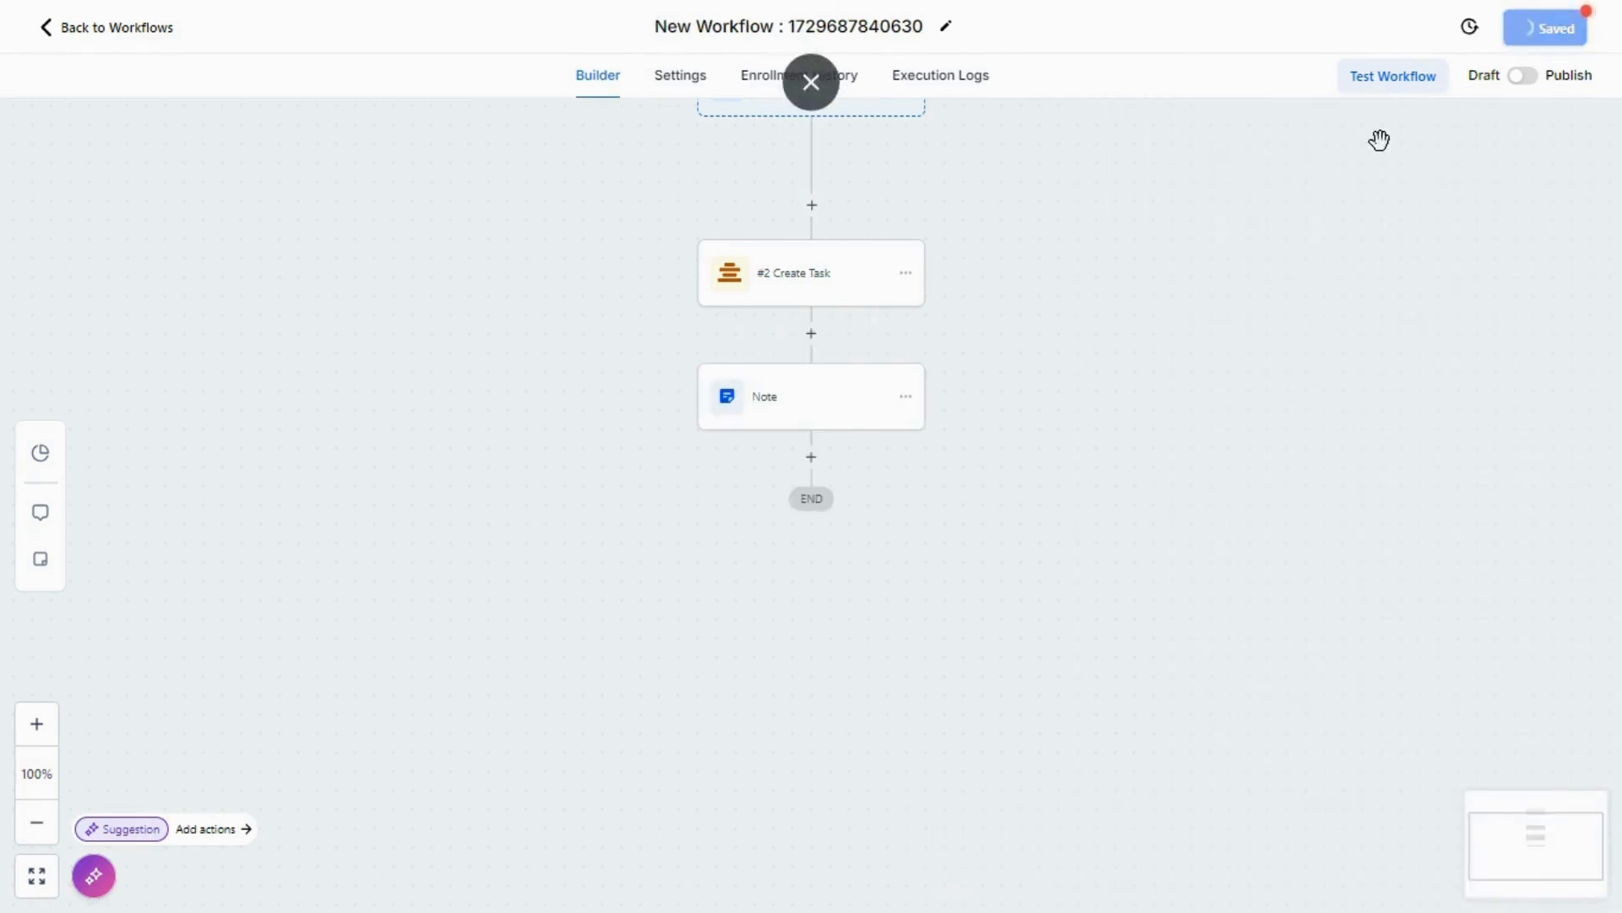
# Step: Run a workflow test with a selected contact to trigger the Create Task and Note actions
pyautogui.click(1356, 93)
pyautogui.click(1235, 253)
pyautogui.click(1218, 466)
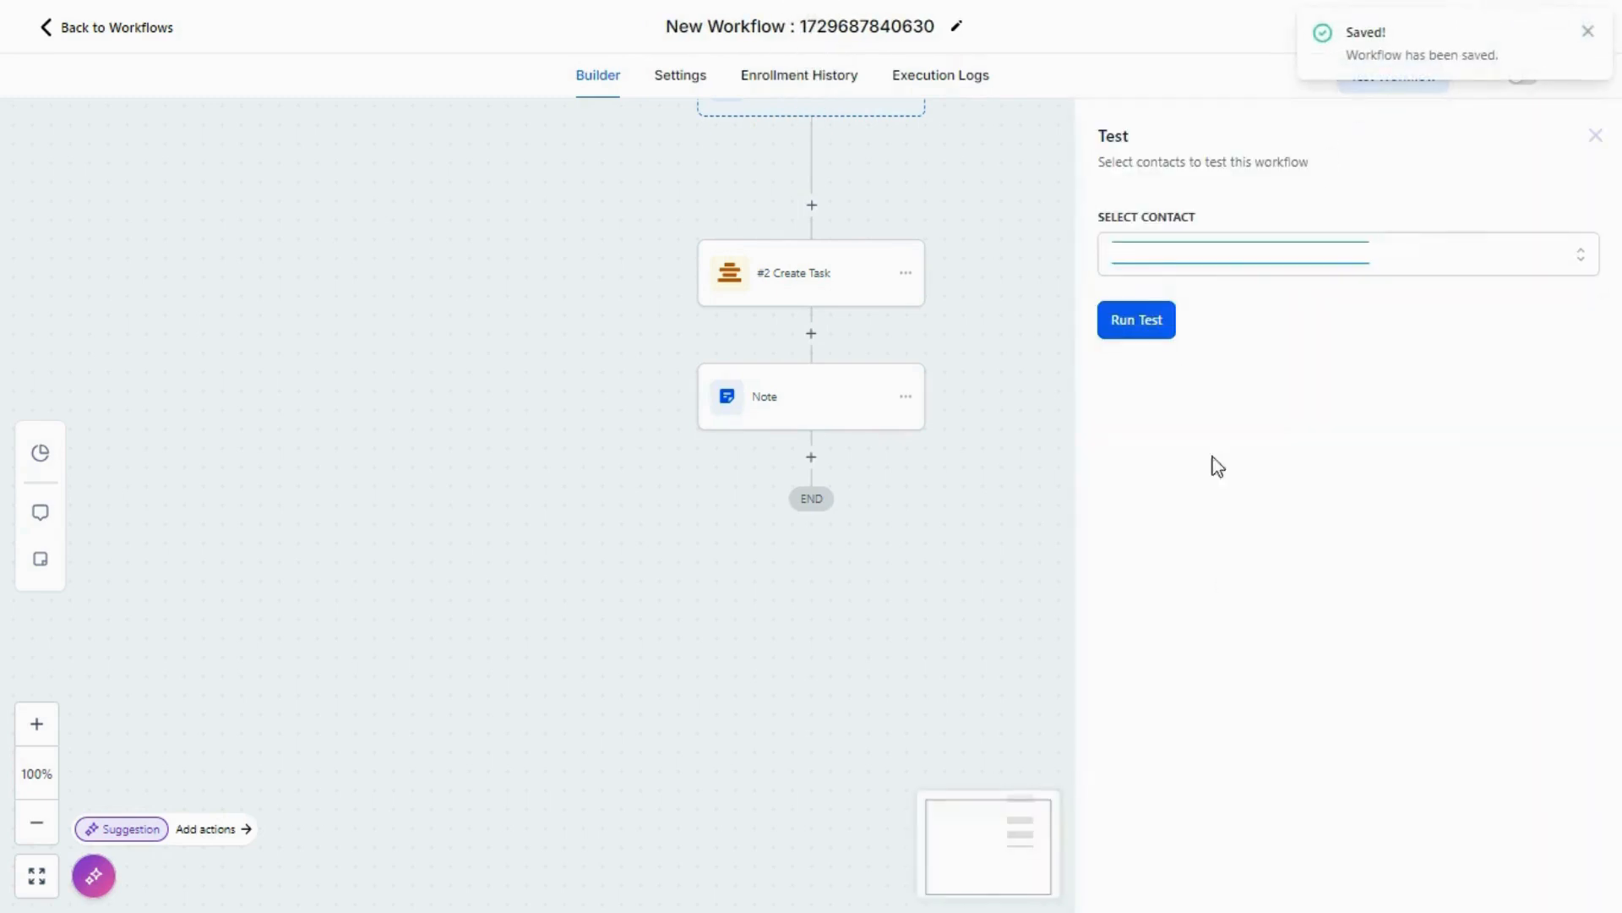
pyautogui.click(1132, 319)
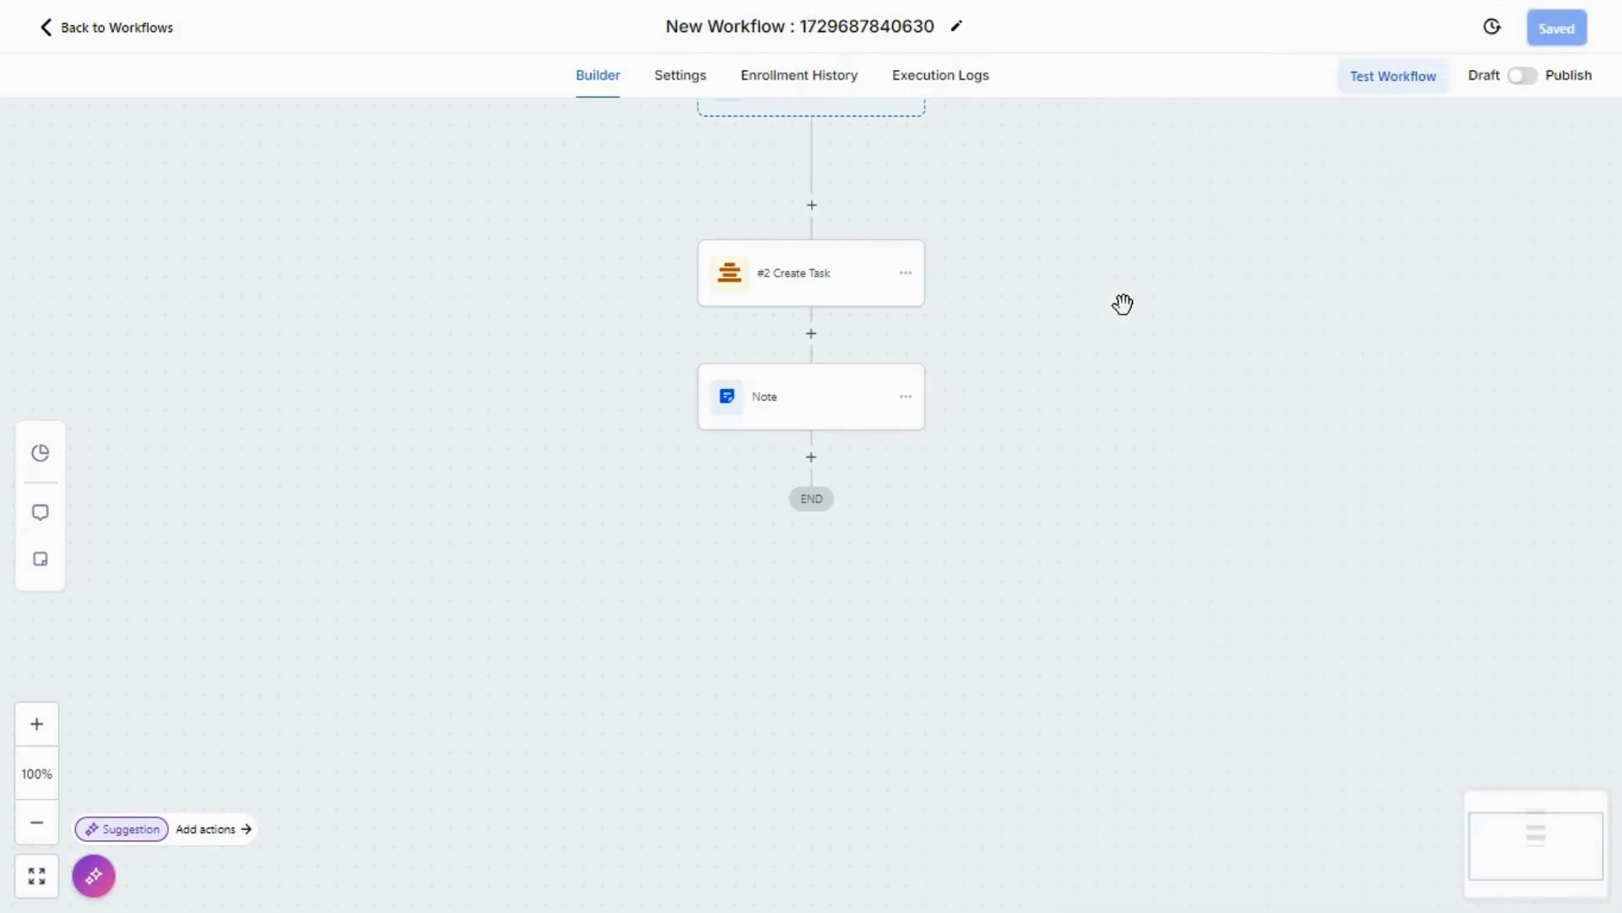
# Step: Open the workflow's execution logs and refresh them to check the status of the Create Task and Note actions
pyautogui.click(934, 84)
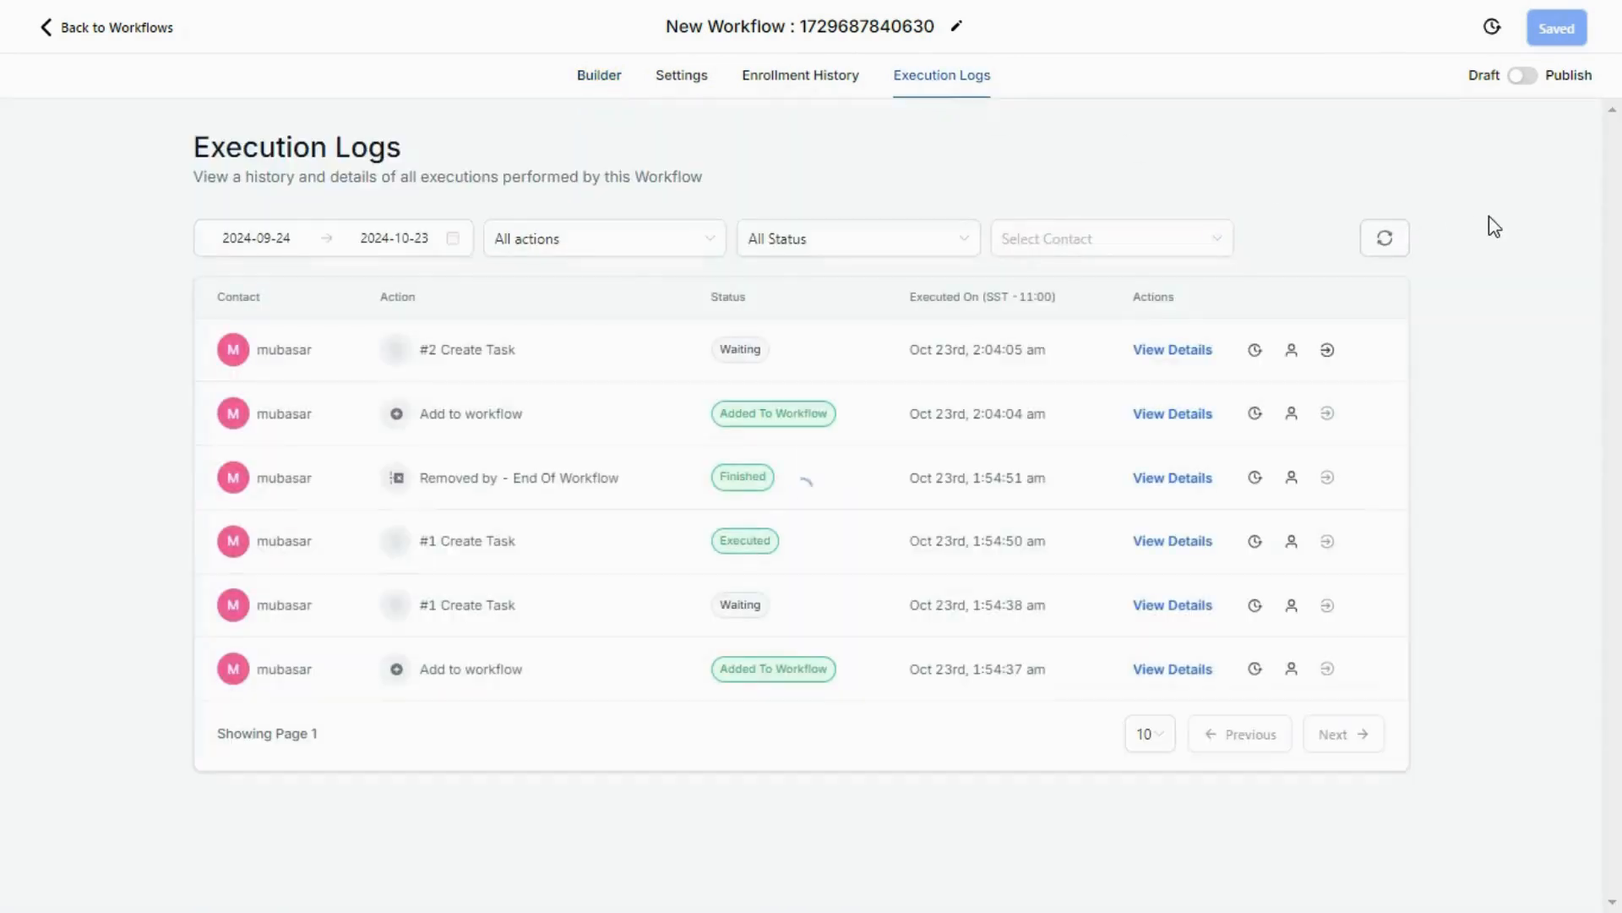
pyautogui.click(1387, 243)
pyautogui.click(1386, 247)
pyautogui.click(1387, 247)
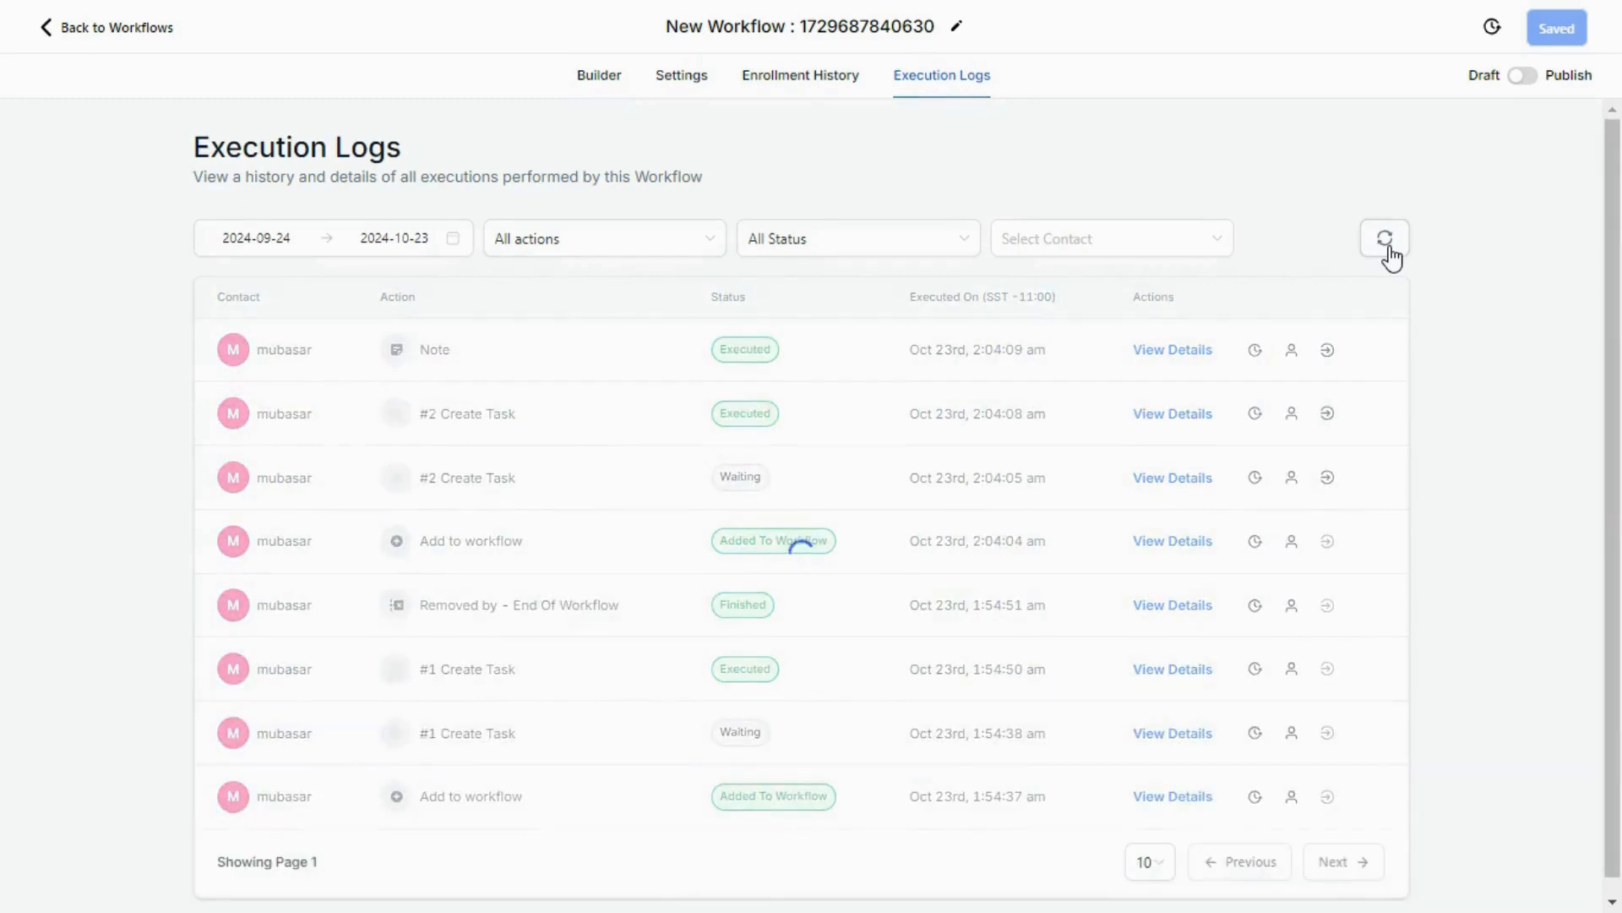